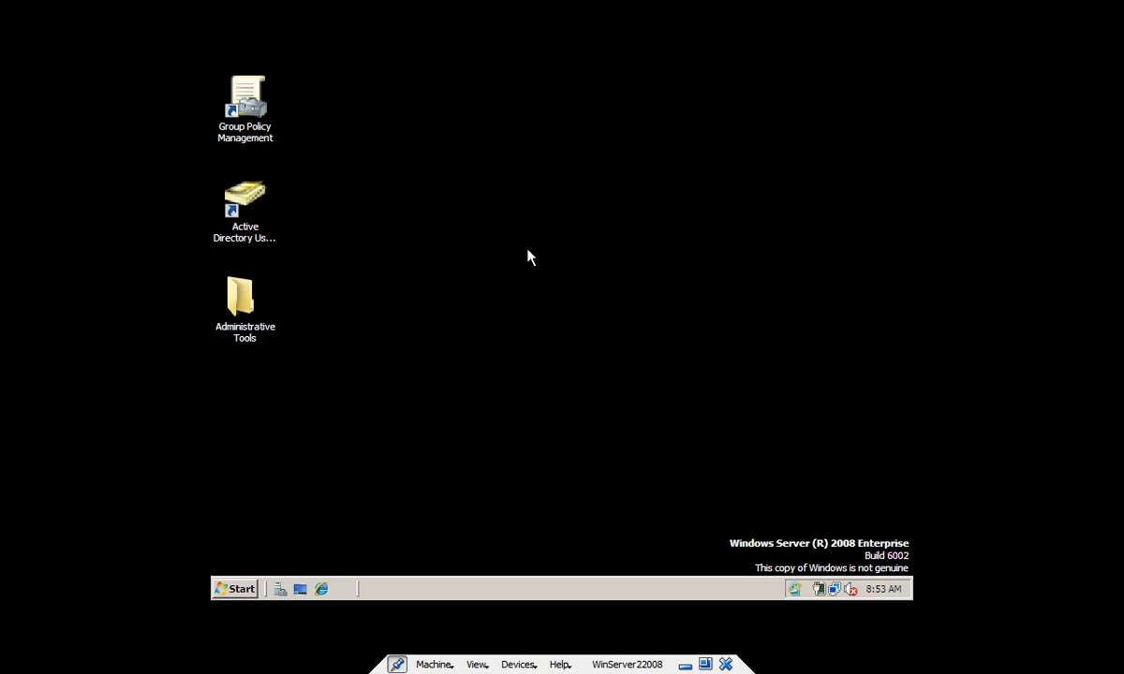
Launch Active Directory Users and Computers maximized, showing the Mashal.edu Users container with Client-1
left_click(239, 590)
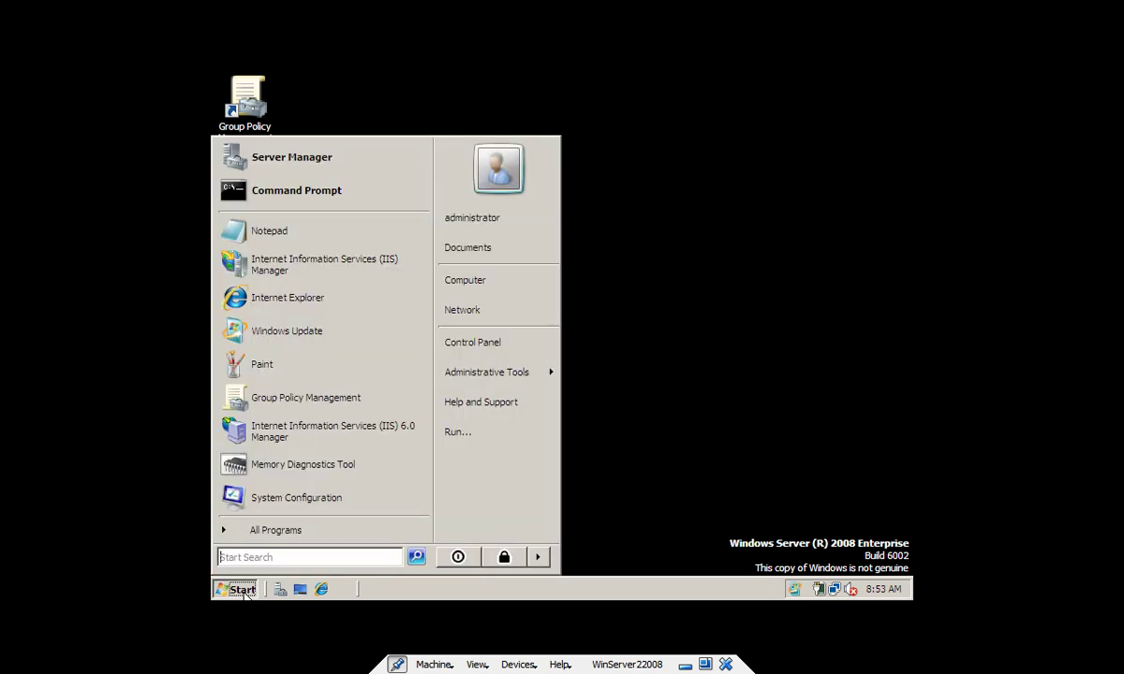
mouse_move(510, 372)
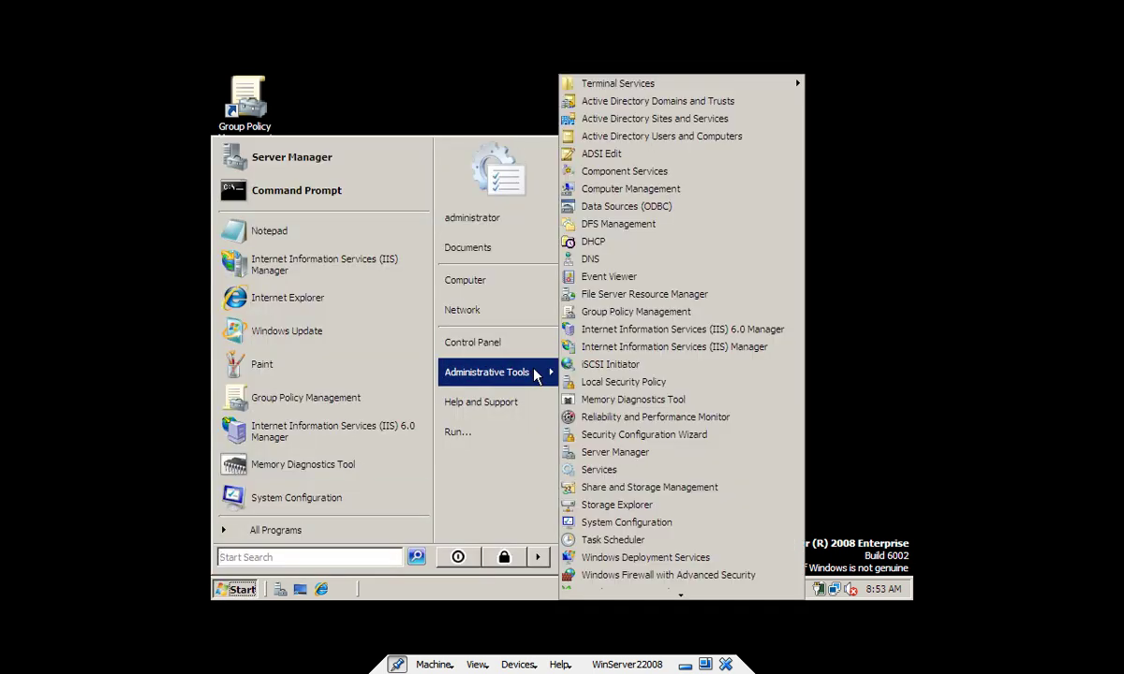
left_click(697, 135)
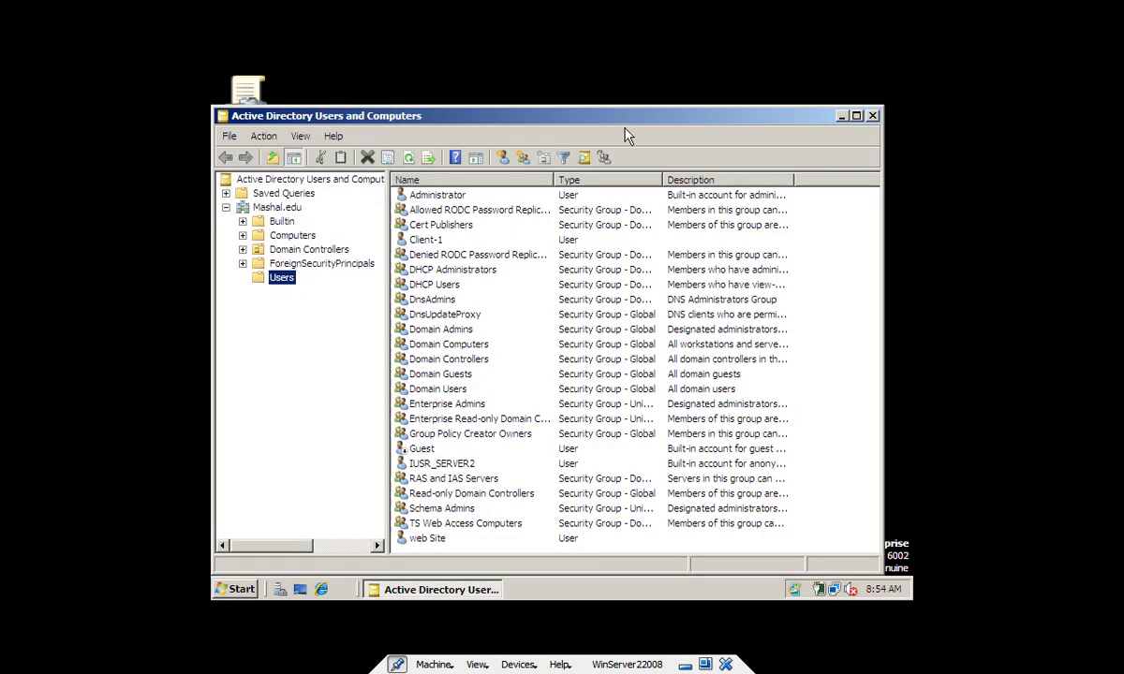
double_click(625, 122)
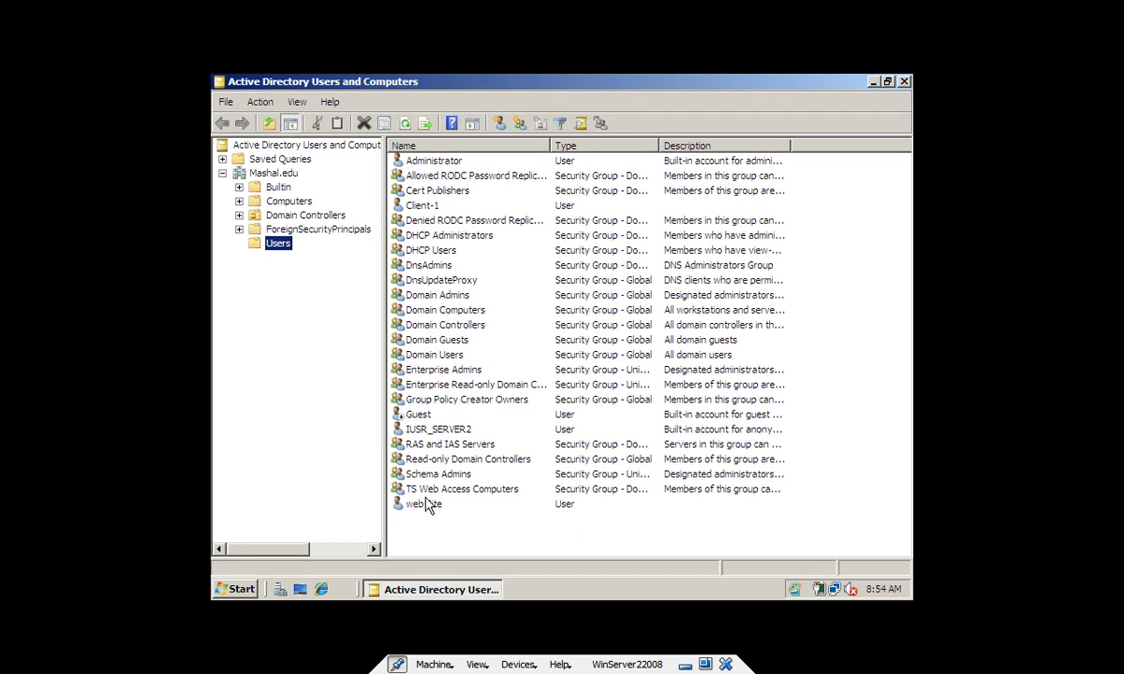
left_click(433, 210)
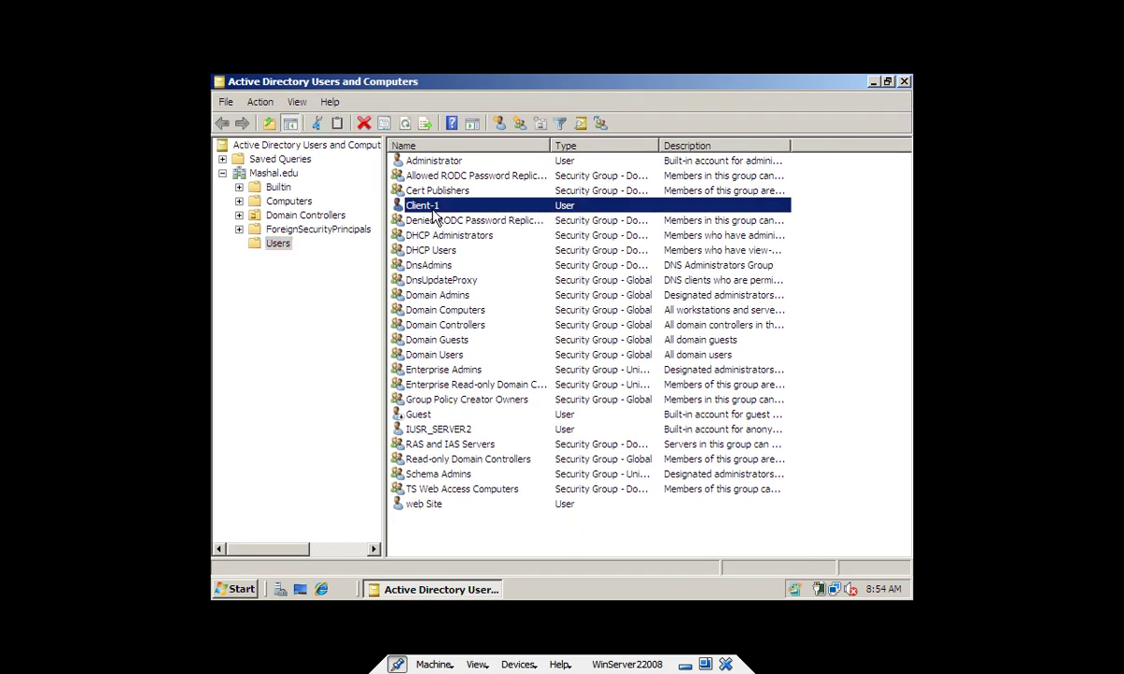
Start a new user in Users with first name and logon name Client-2
right_click(276, 244)
mouse_move(313, 289)
left_click(415, 377)
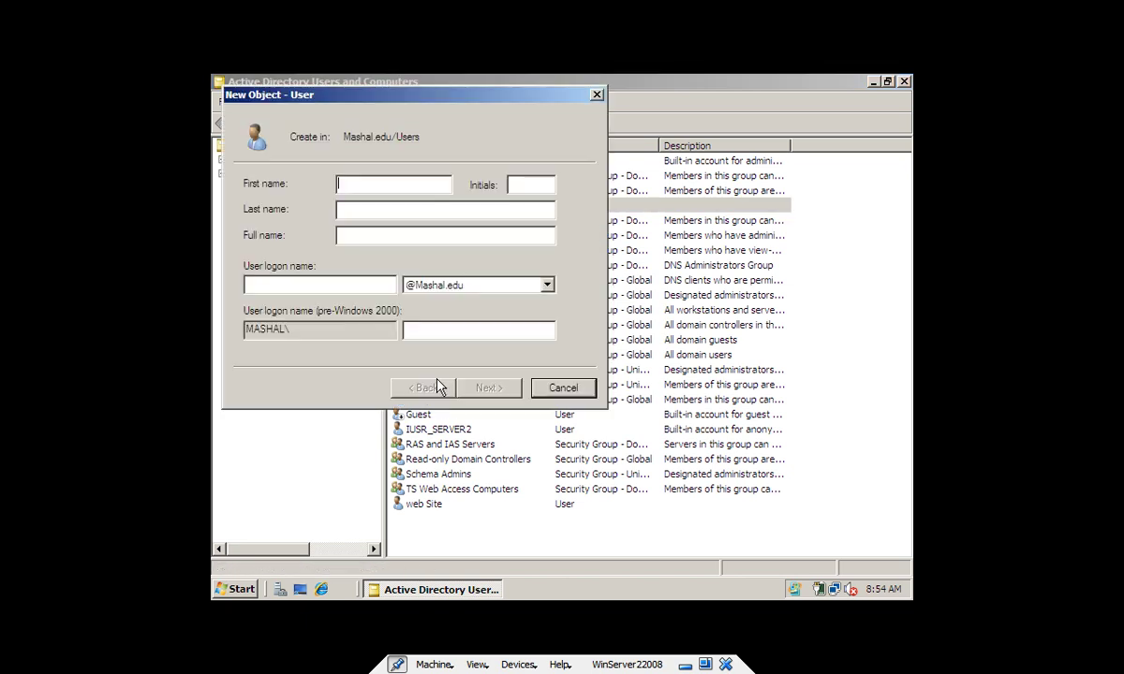
type("Client-2")
key("Tab")
key("Tab")
type("Client")
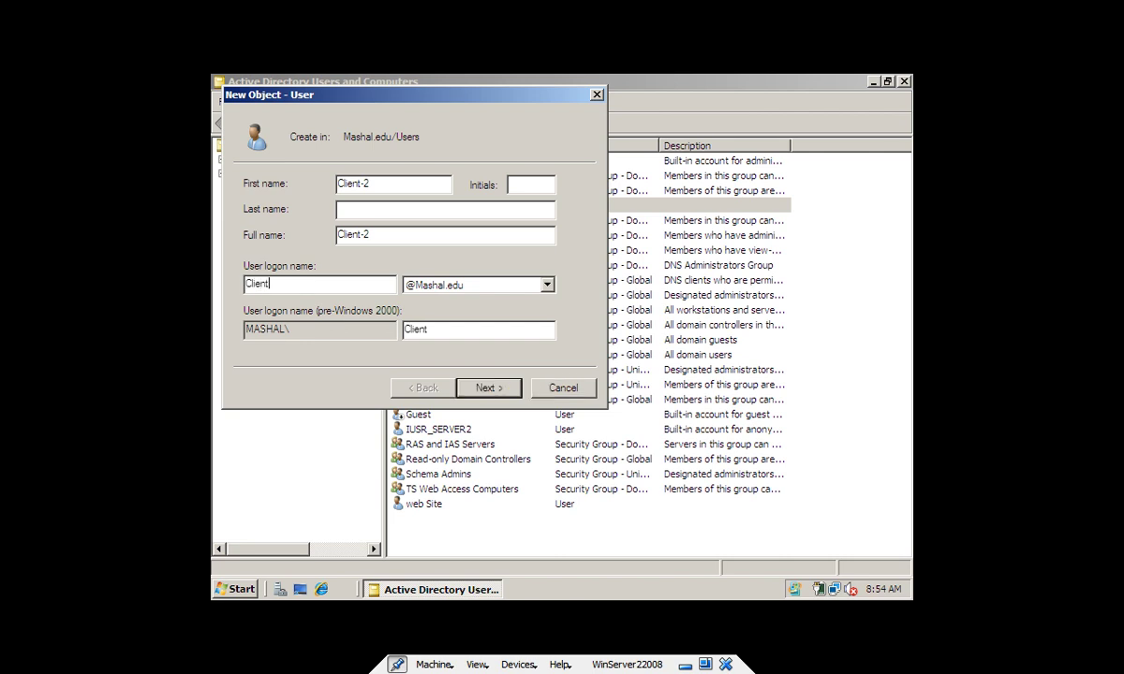
type("-2")
key("Return")
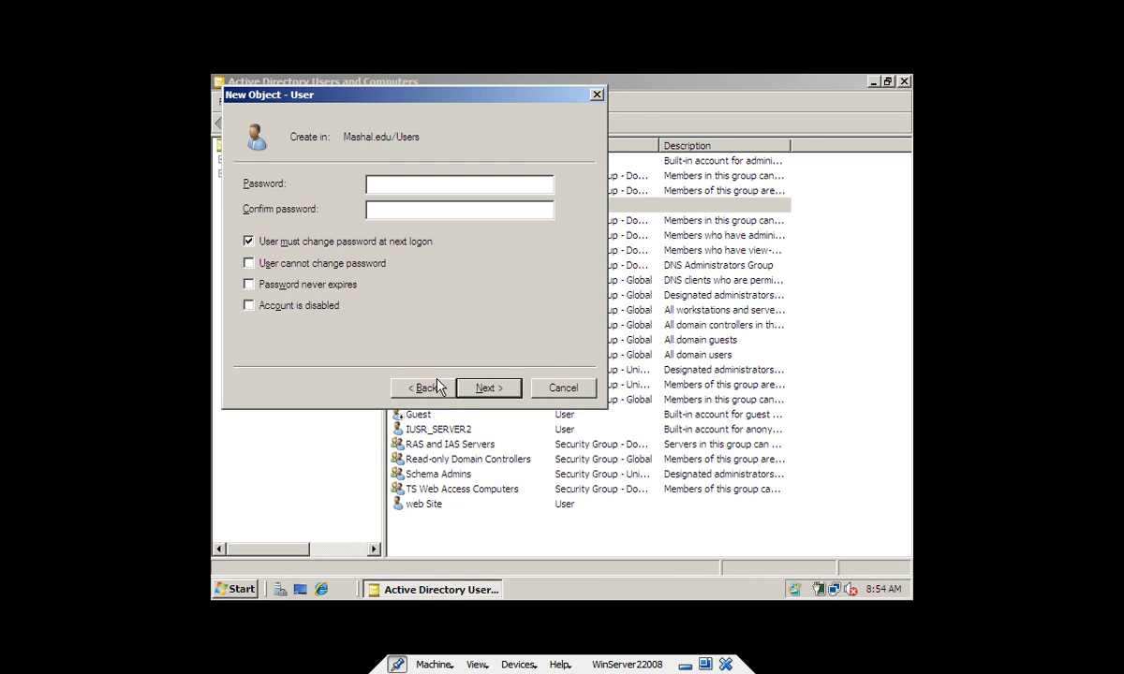
Give Client-2 a password, clear must-change, set Password never expires, and finish
type("1234561234")
key("Tab")
key("space")
key("Tab")
key("Tab")
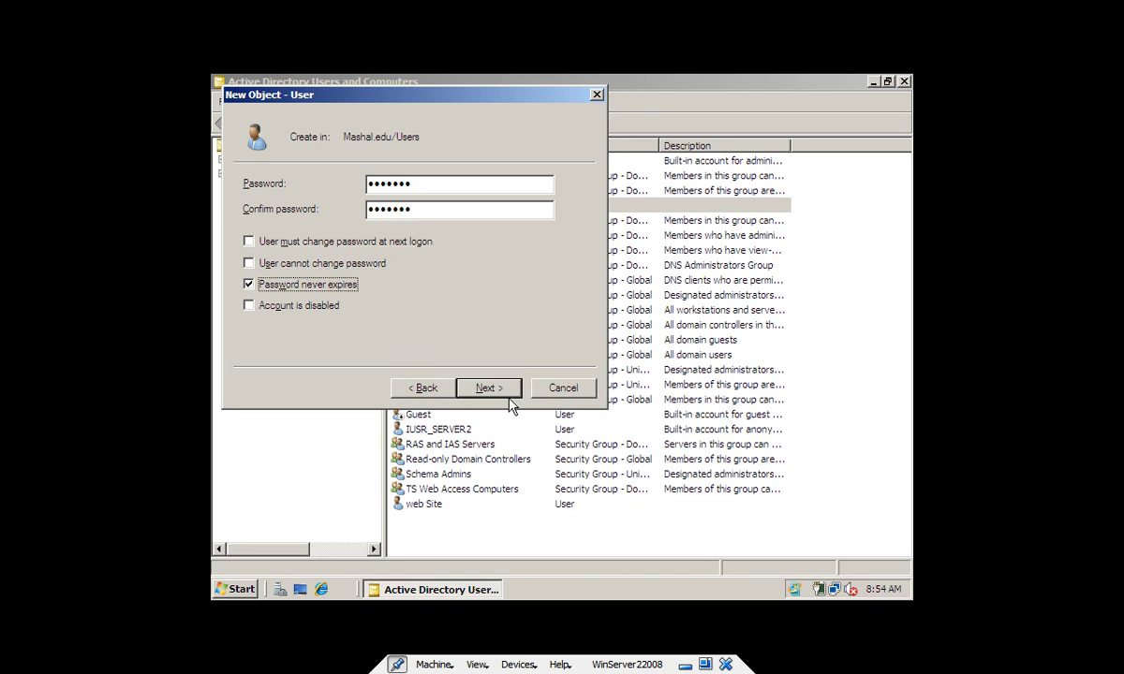
left_click(499, 390)
left_click(507, 390)
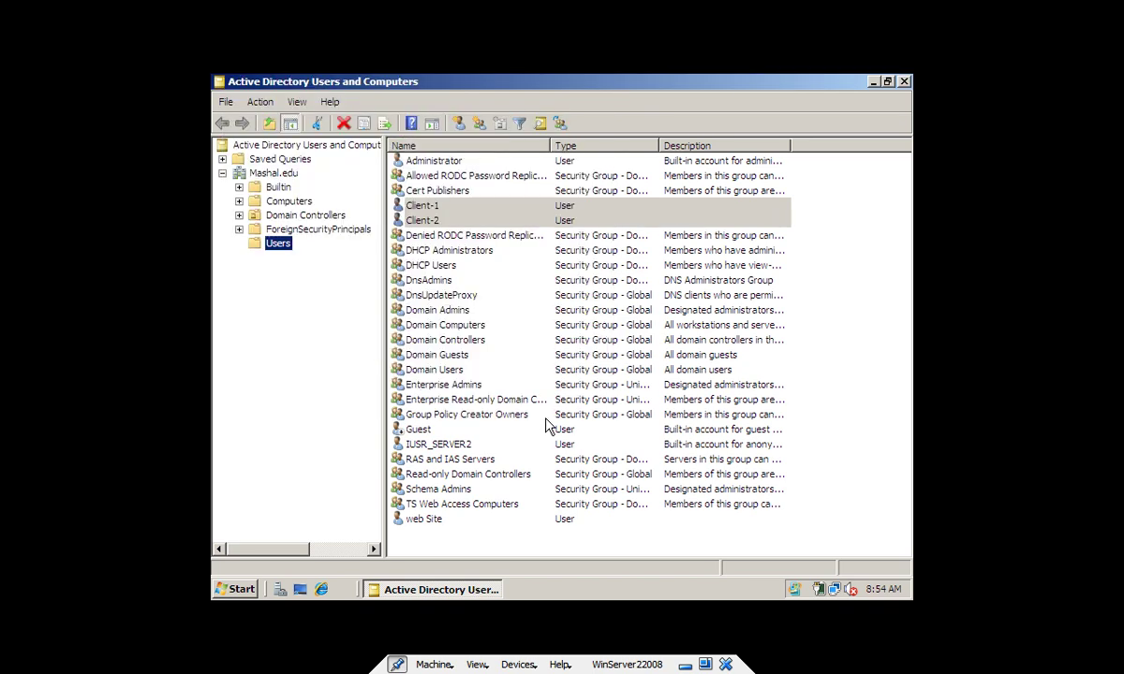
Browse the Client-1, Client-2 and Administrator accounts, then show the Builtin container's groups
left_click(462, 221)
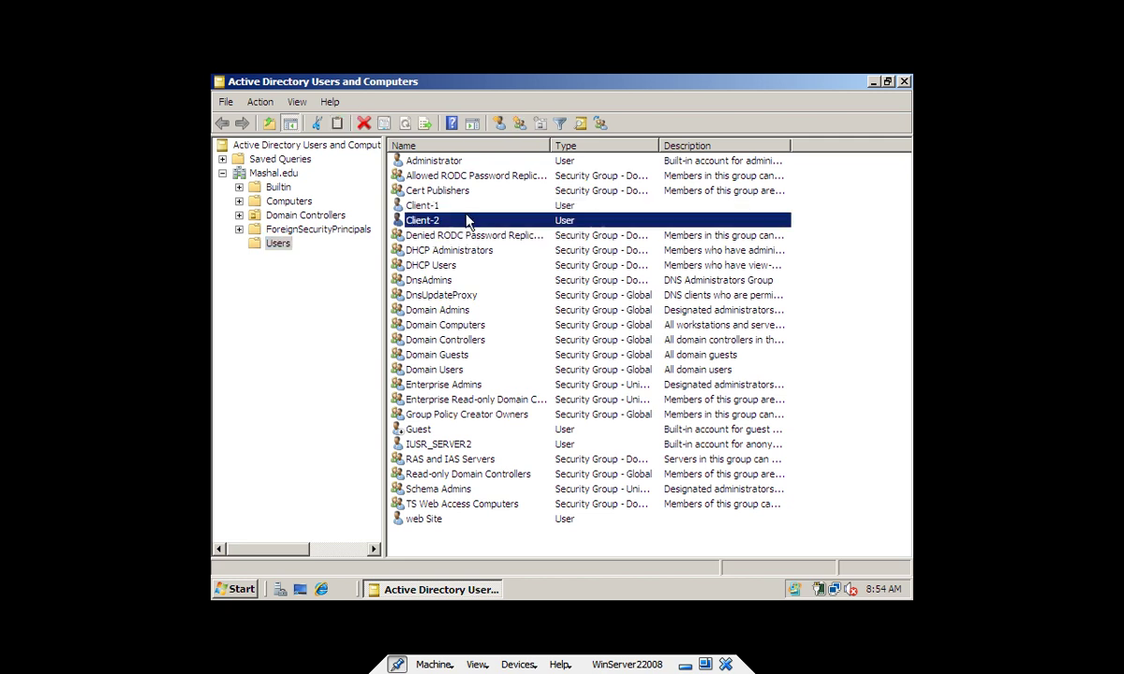
left_click(474, 208)
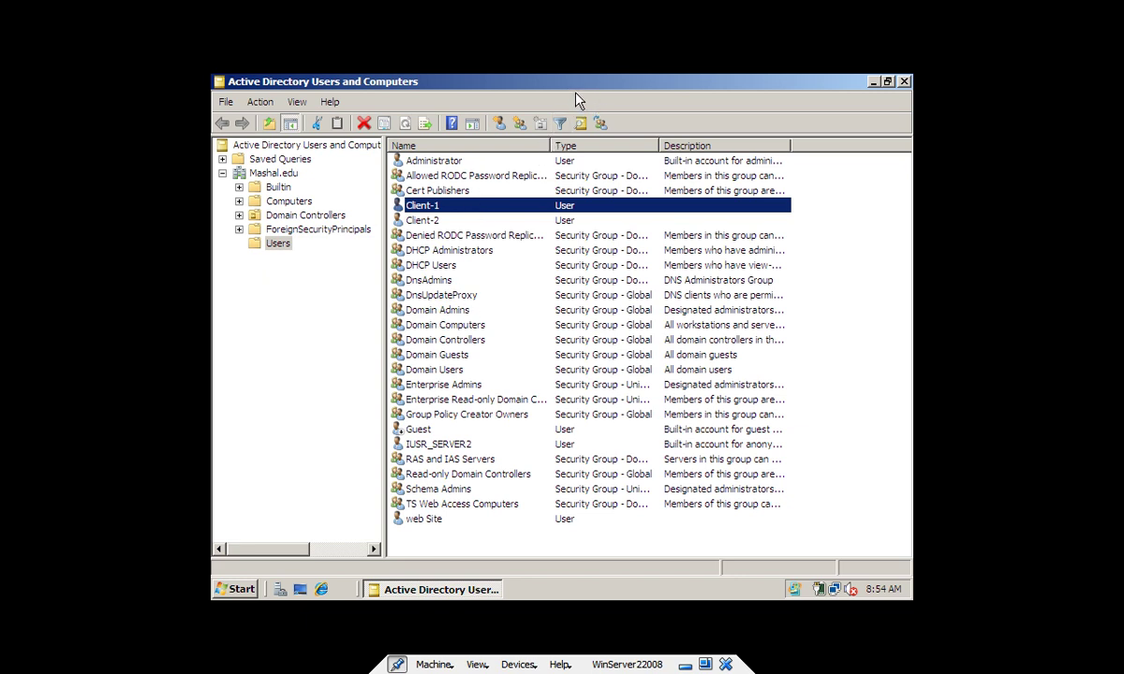
left_click(456, 217)
left_click(455, 208)
left_click(475, 161)
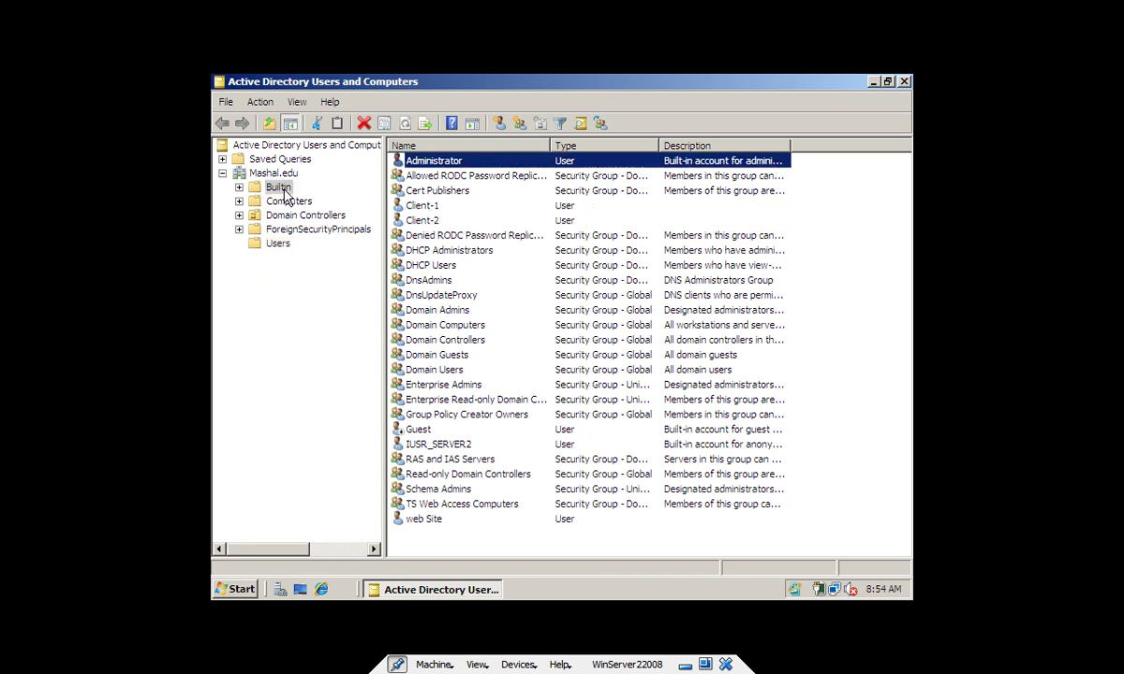
left_click(285, 192)
Add client-1 and client-2 to the Administrators group's members, then apply and close
double_click(441, 175)
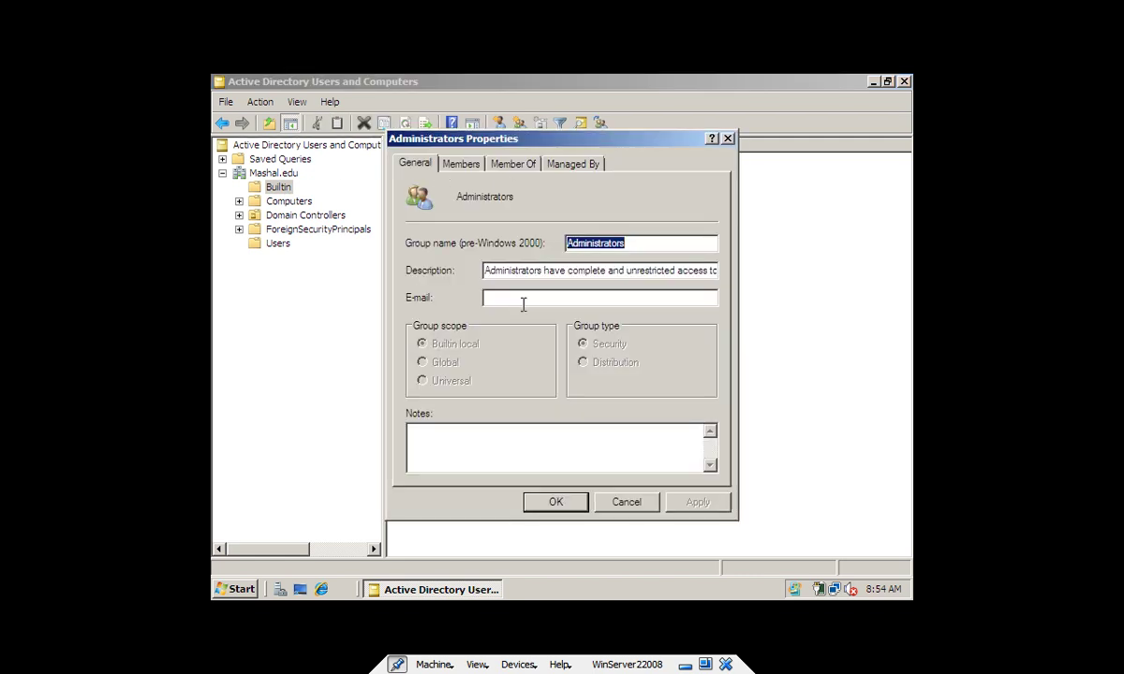
left_click(461, 164)
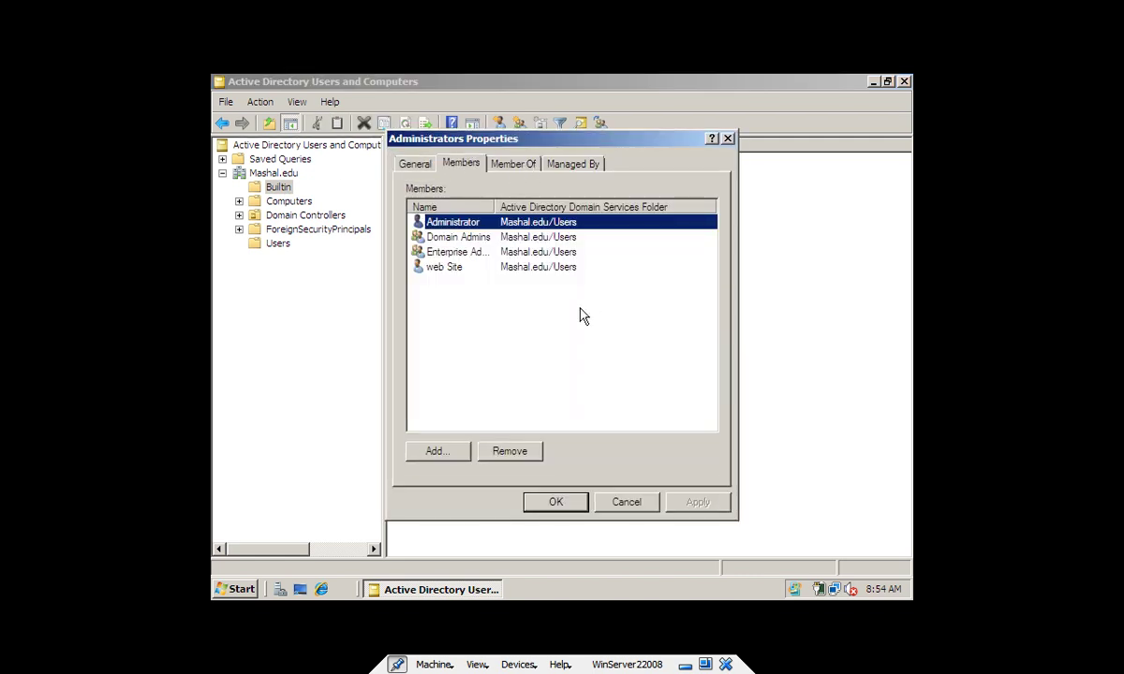
left_click(437, 451)
type("cl")
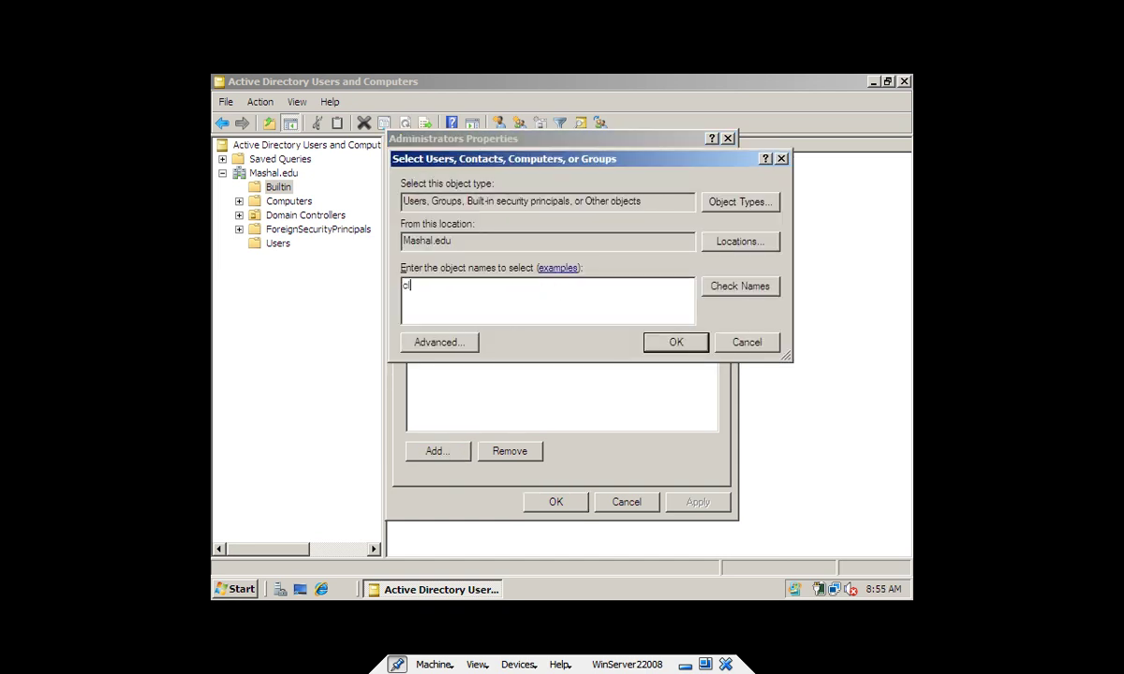
type("ient-1")
left_click(740, 285)
left_click(676, 343)
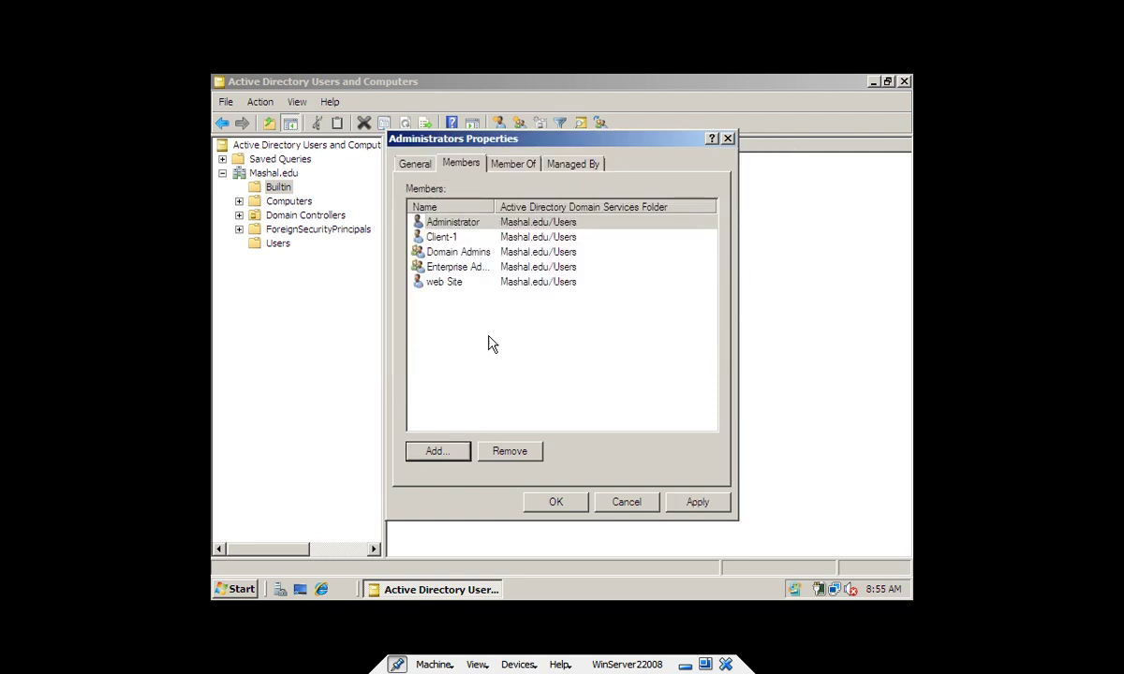
left_click(454, 450)
type("client-")
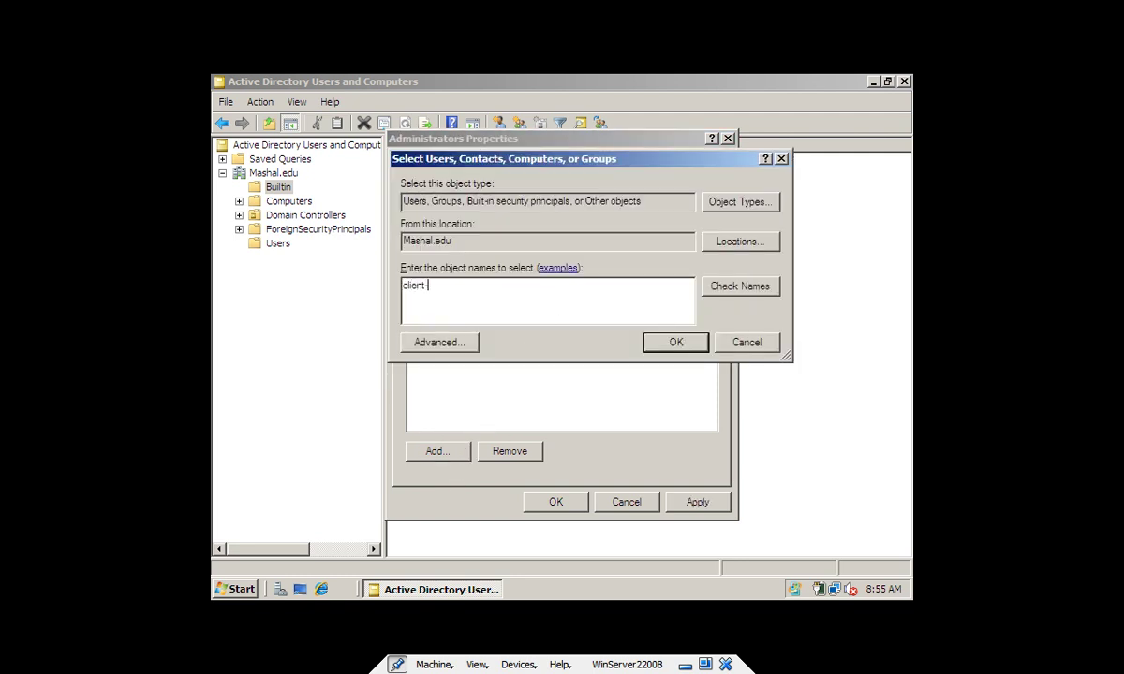
type("2")
left_click(766, 287)
left_click(682, 344)
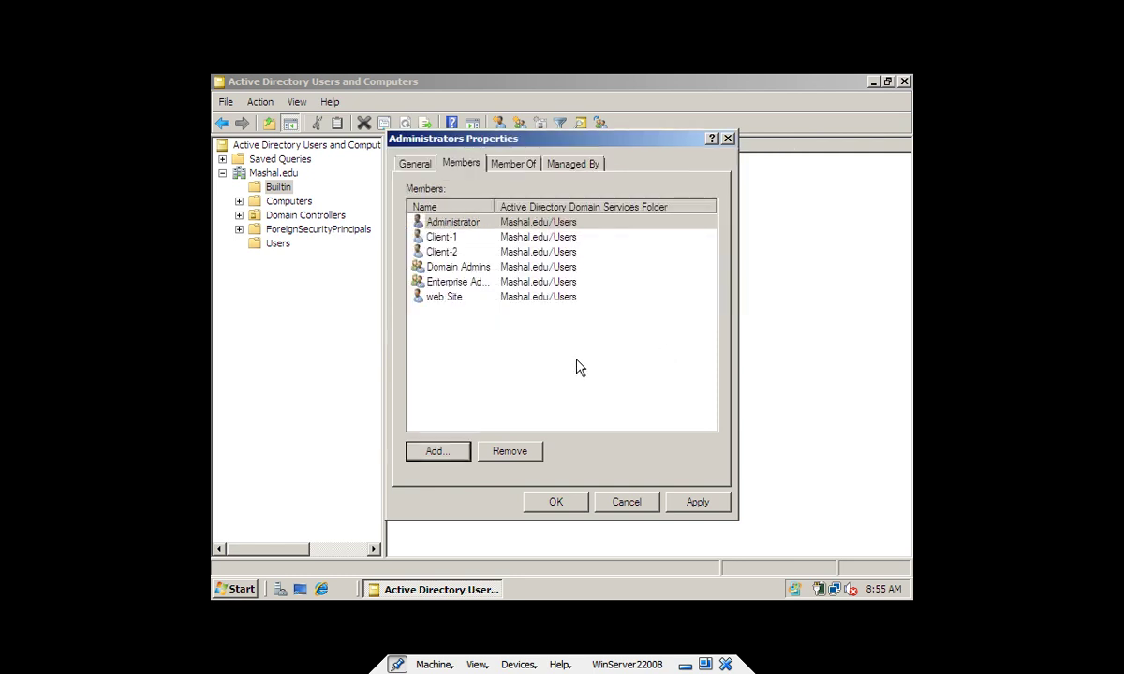
left_click(697, 503)
left_click(557, 504)
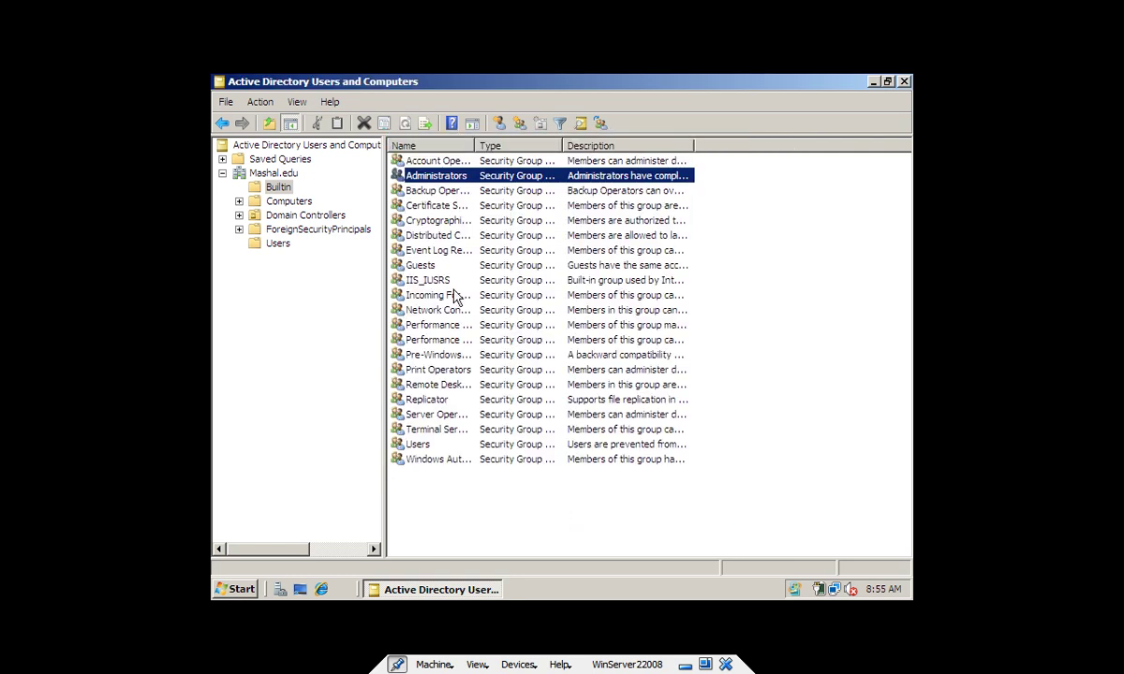
Return to the Users list, select the client accounts, and cancel an accidental new-user form
left_click(277, 243)
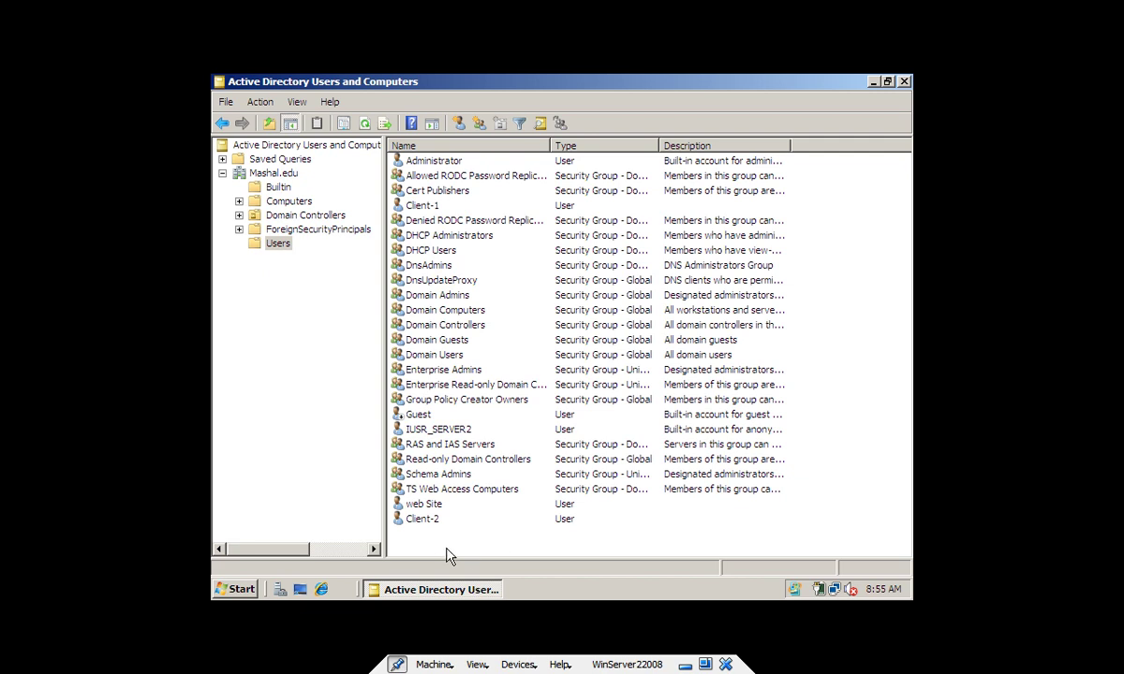
left_click(426, 520)
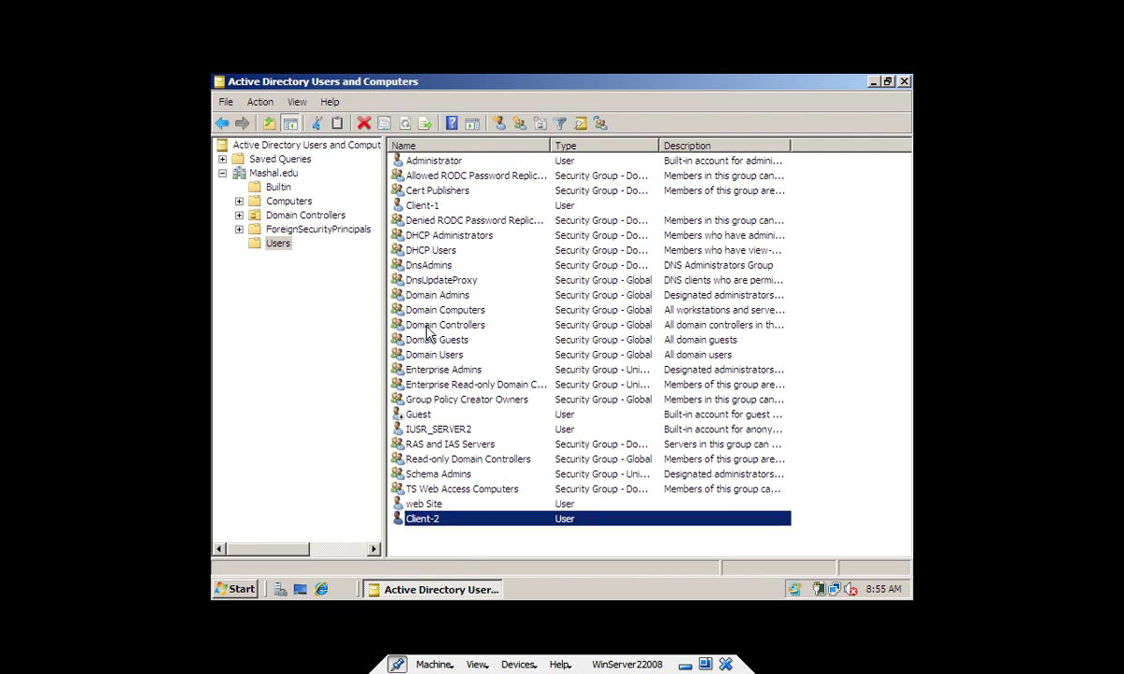
left_click(432, 207)
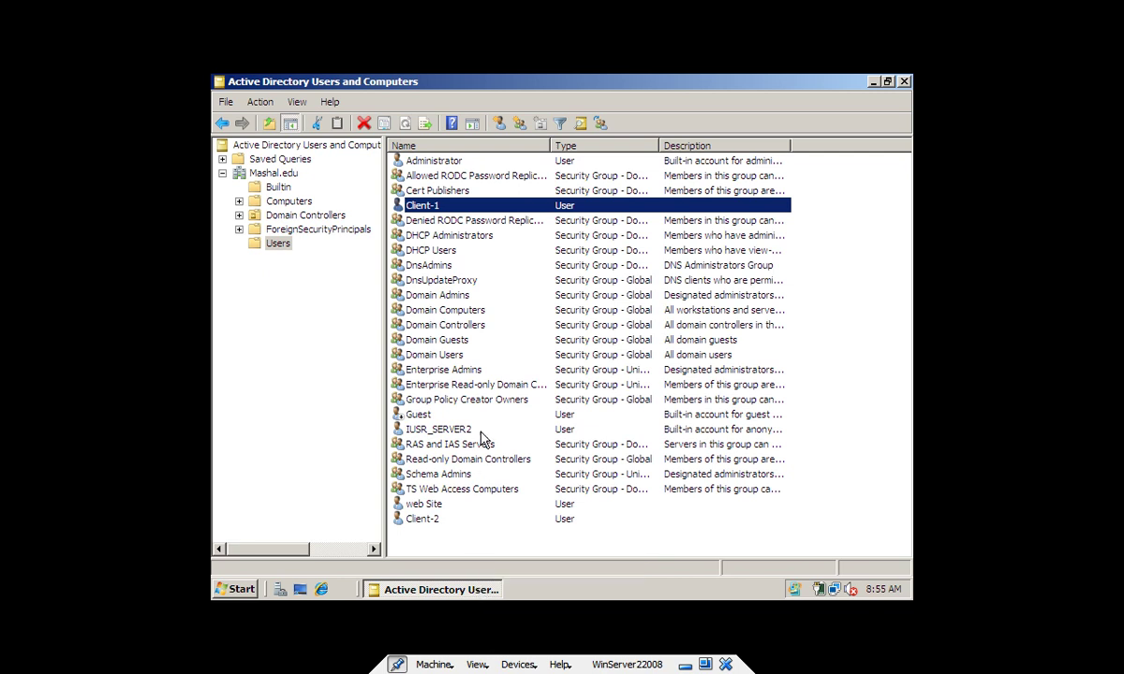
right_click(424, 546)
mouse_move(506, 384)
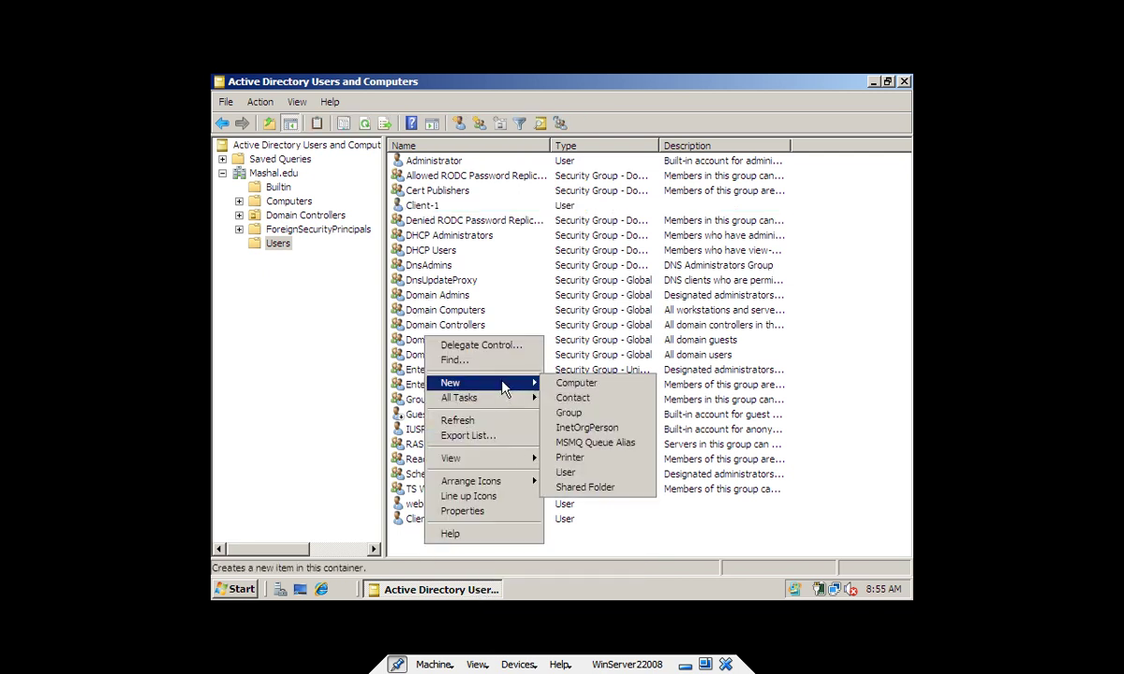
left_click(576, 472)
left_click(563, 387)
Create a Global Security group named TS in the Users container
right_click(465, 536)
mouse_move(559, 377)
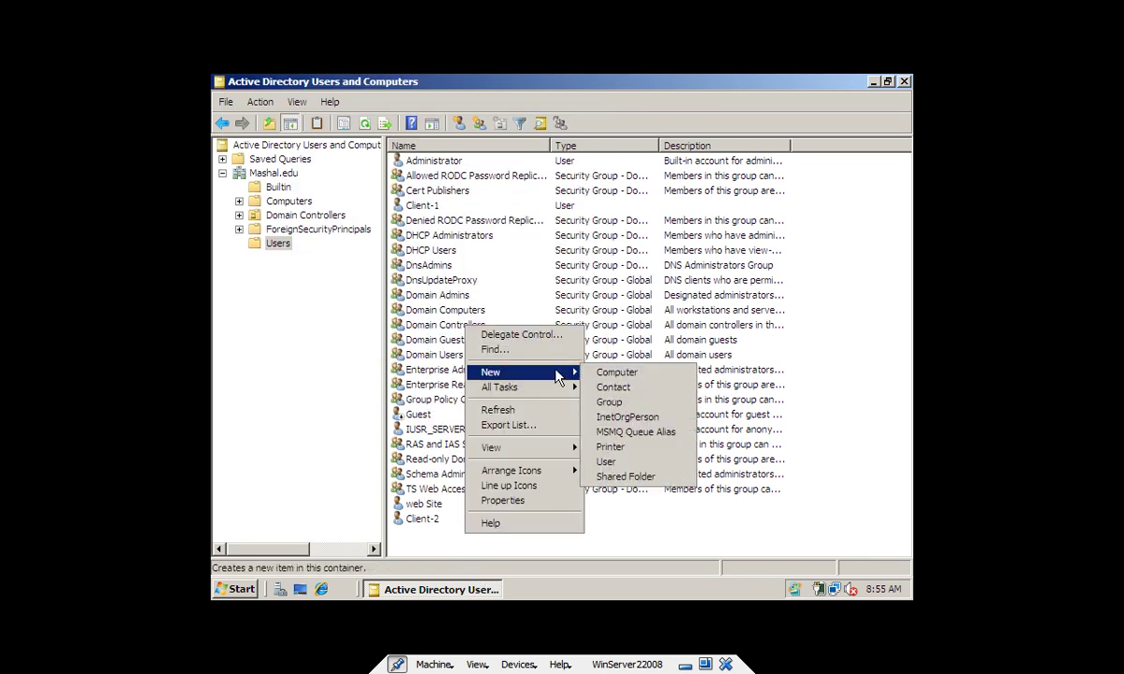
left_click(609, 401)
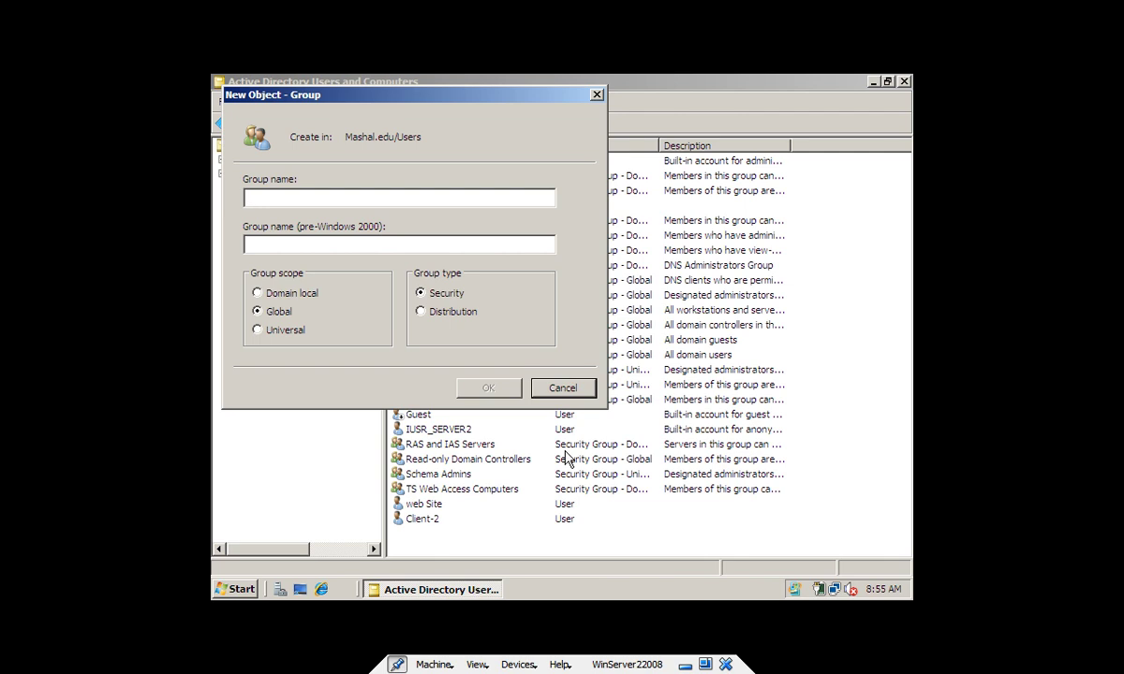
type("TS")
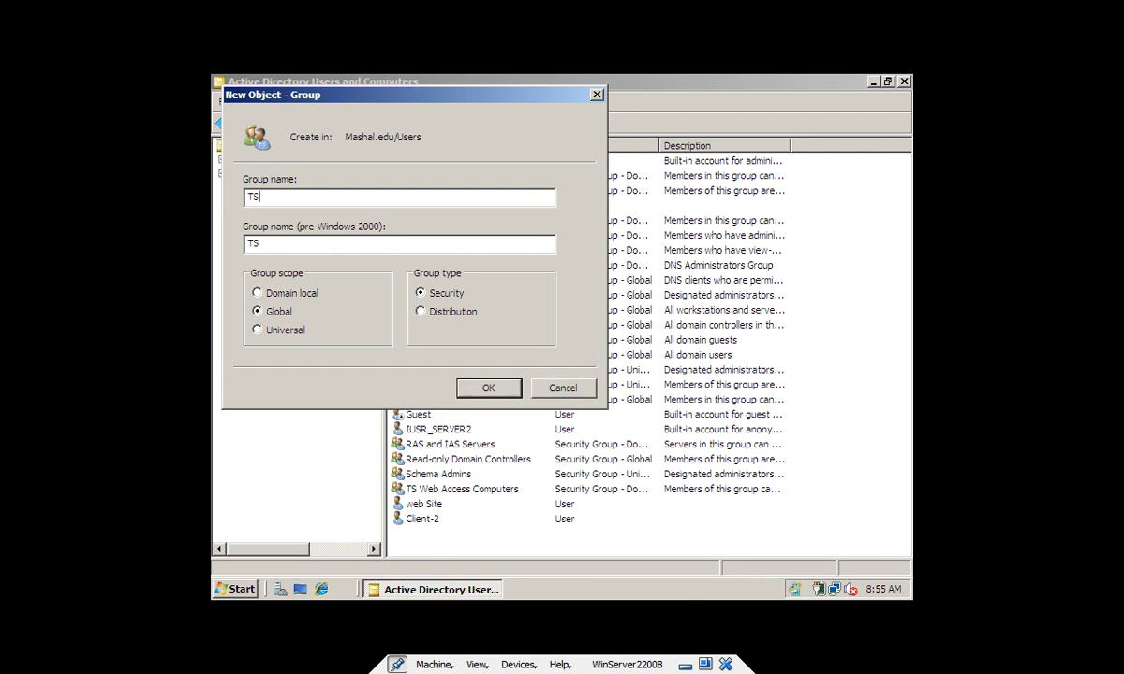
left_click(479, 387)
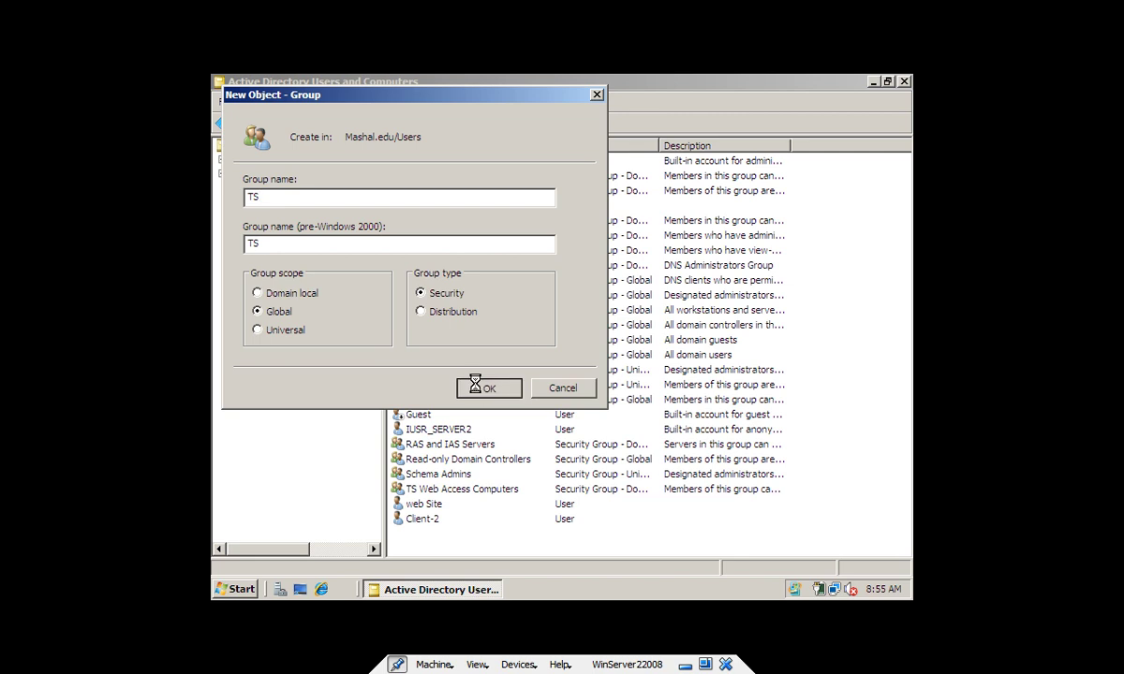
key("Down")
key("Down")
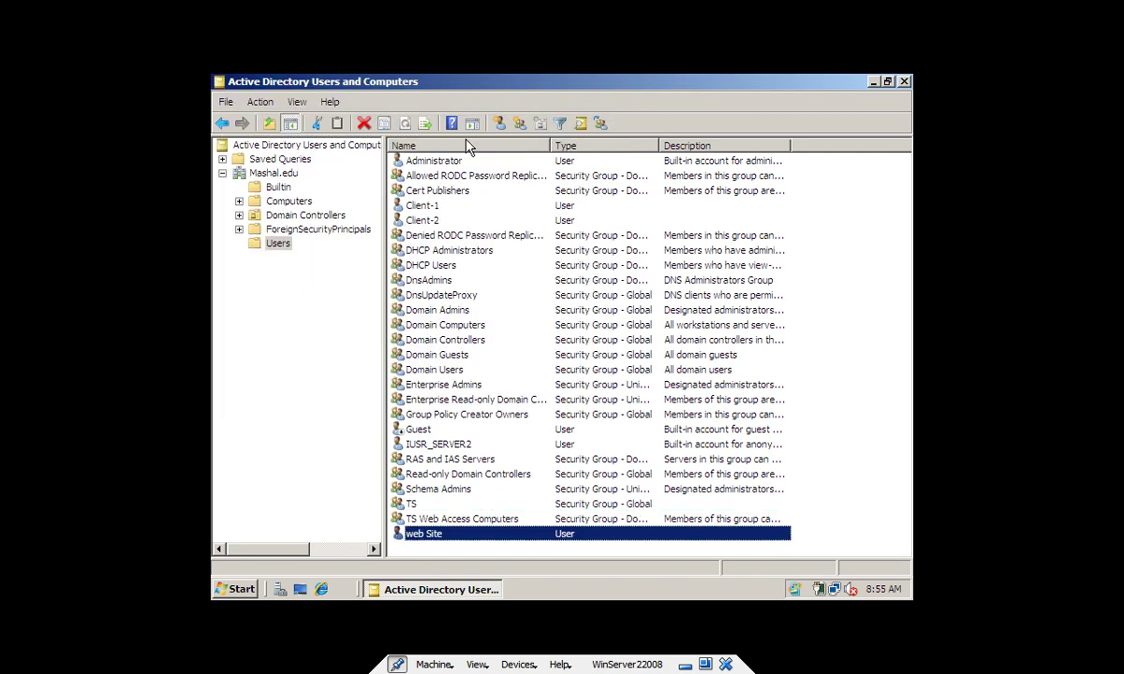
Multi-select the Client-1 and Client-2 accounts in the Users list
left_click(412, 206)
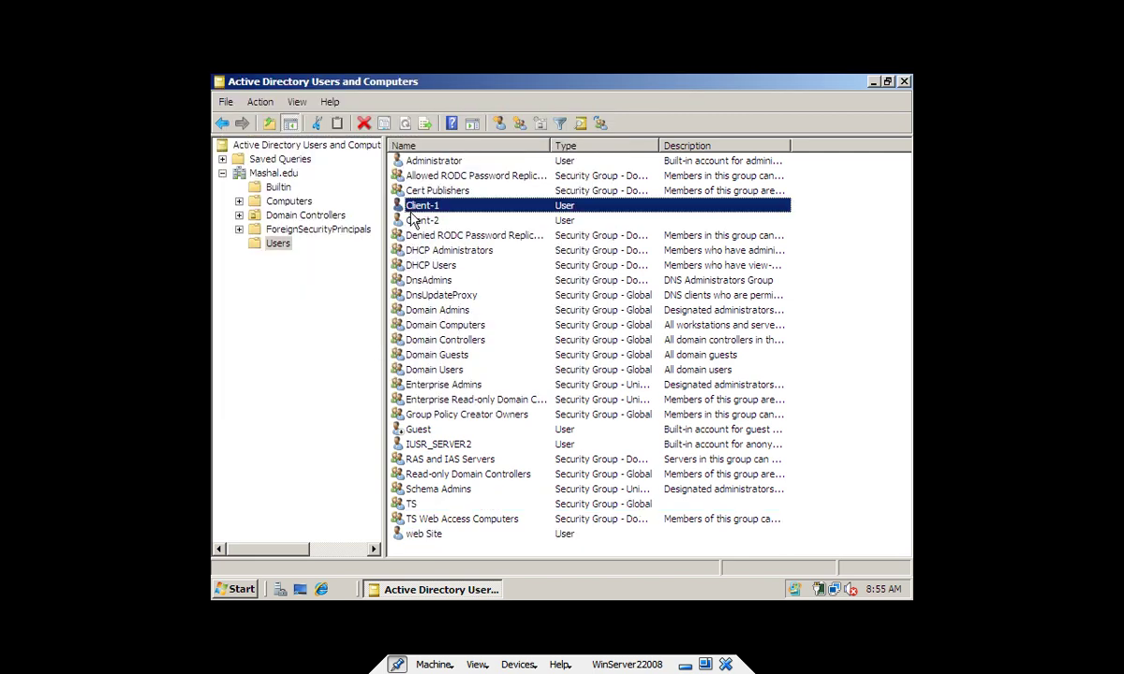
left_click(412, 212, "ctrl")
left_click(401, 206)
left_click(422, 221, "ctrl")
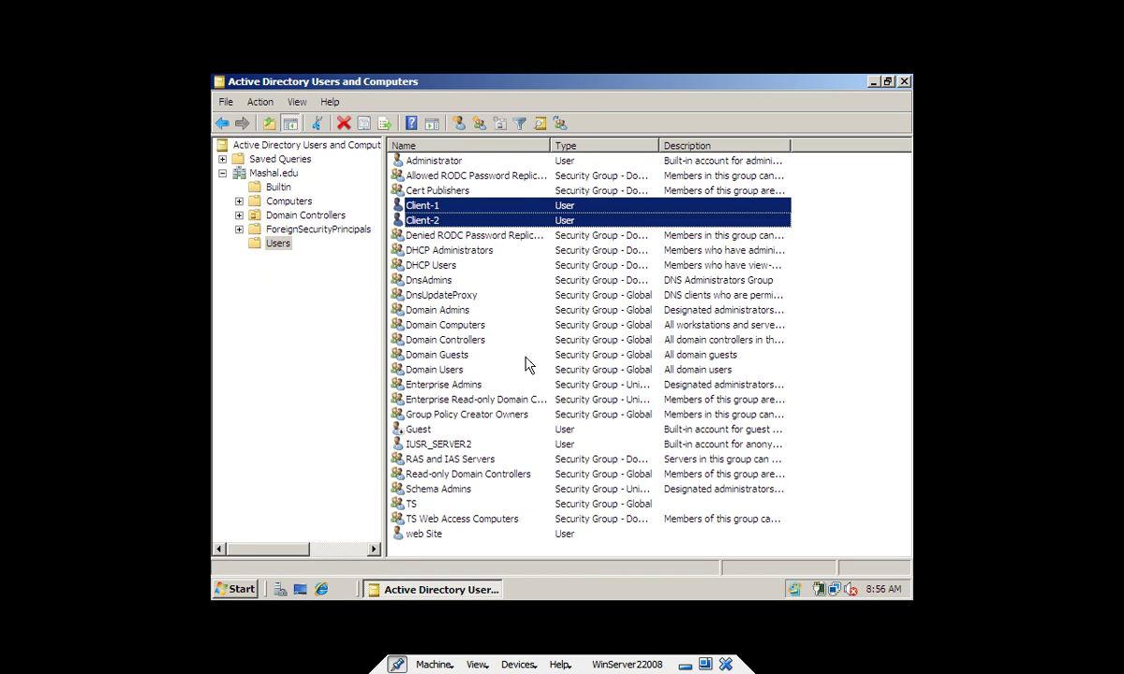
Add the selected Client-1 and Client-2 to the TS group using Add to a group
right_click(445, 222)
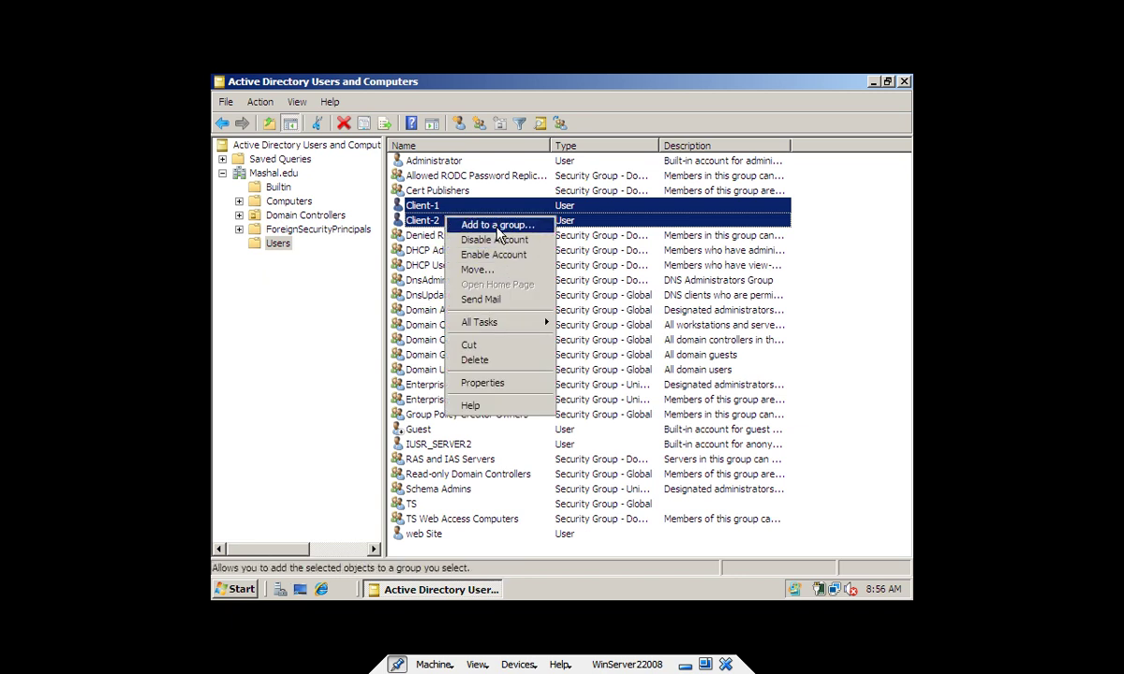
left_click(494, 224)
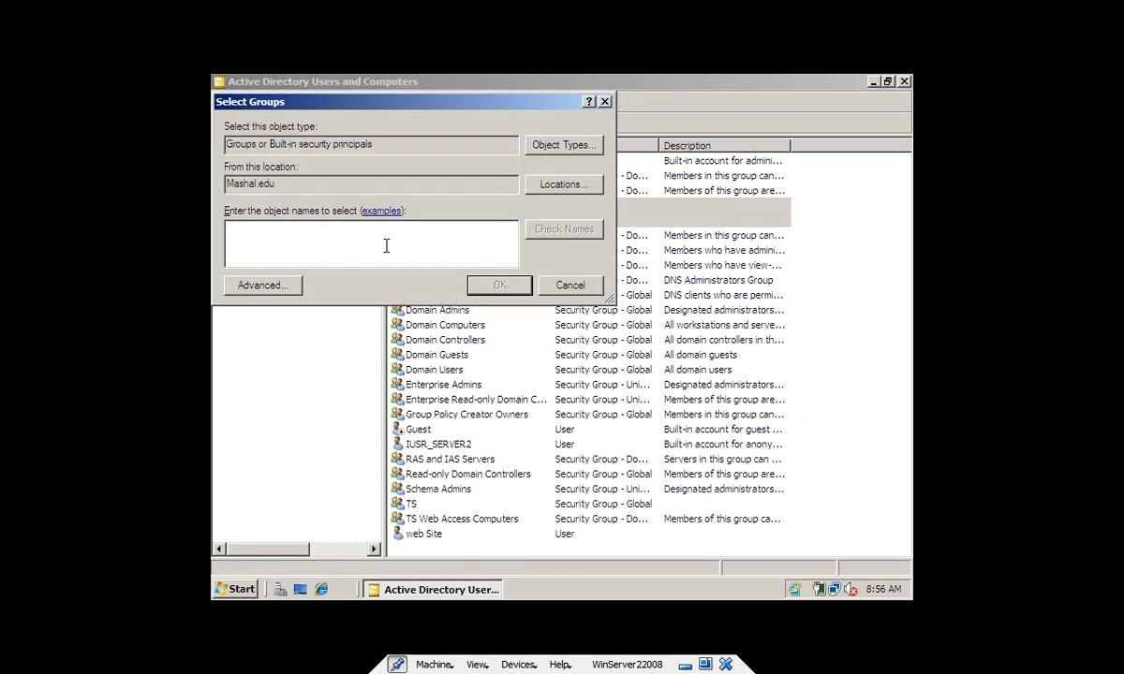
type("ts")
left_click(557, 229)
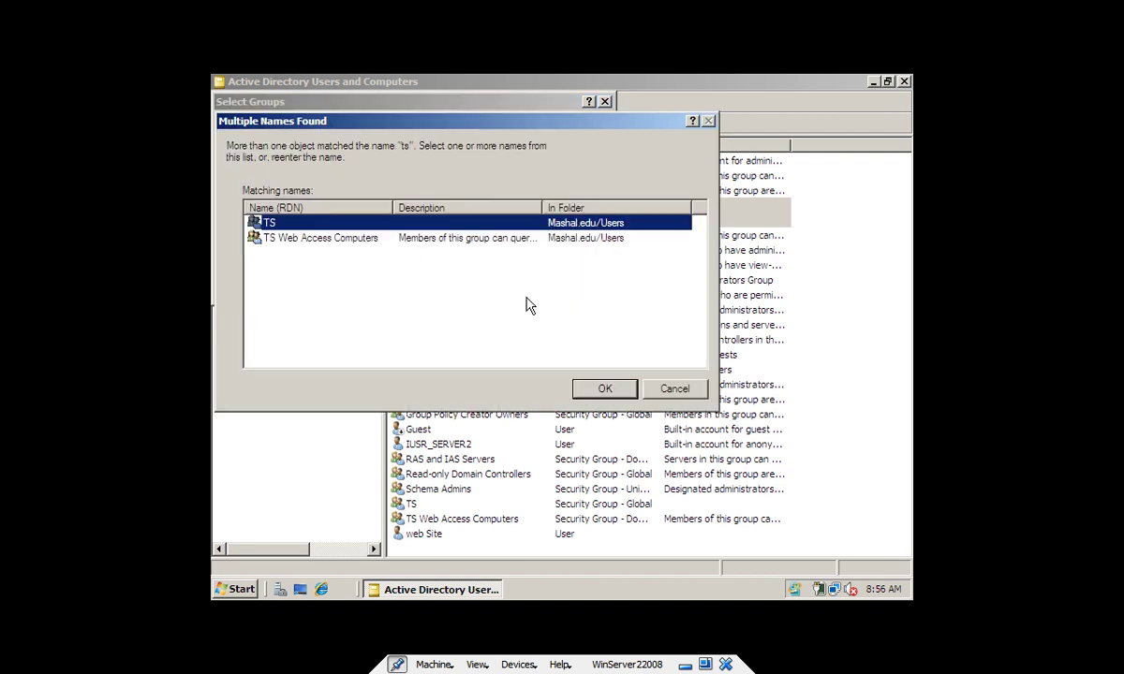
left_click(600, 393)
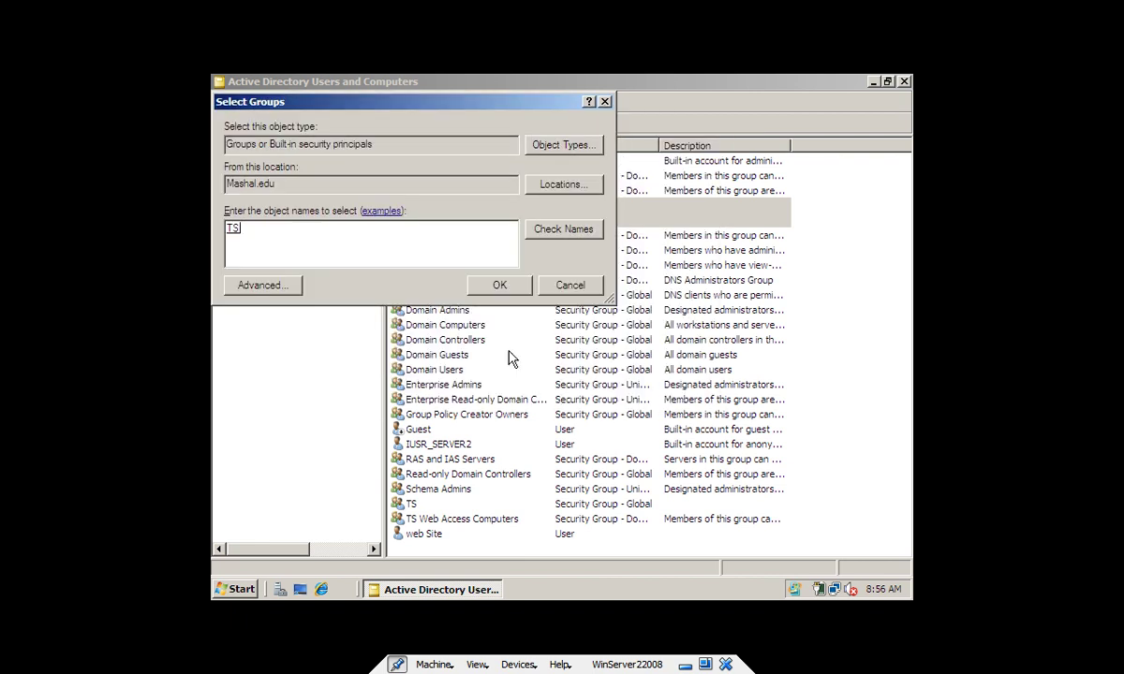
left_click(498, 284)
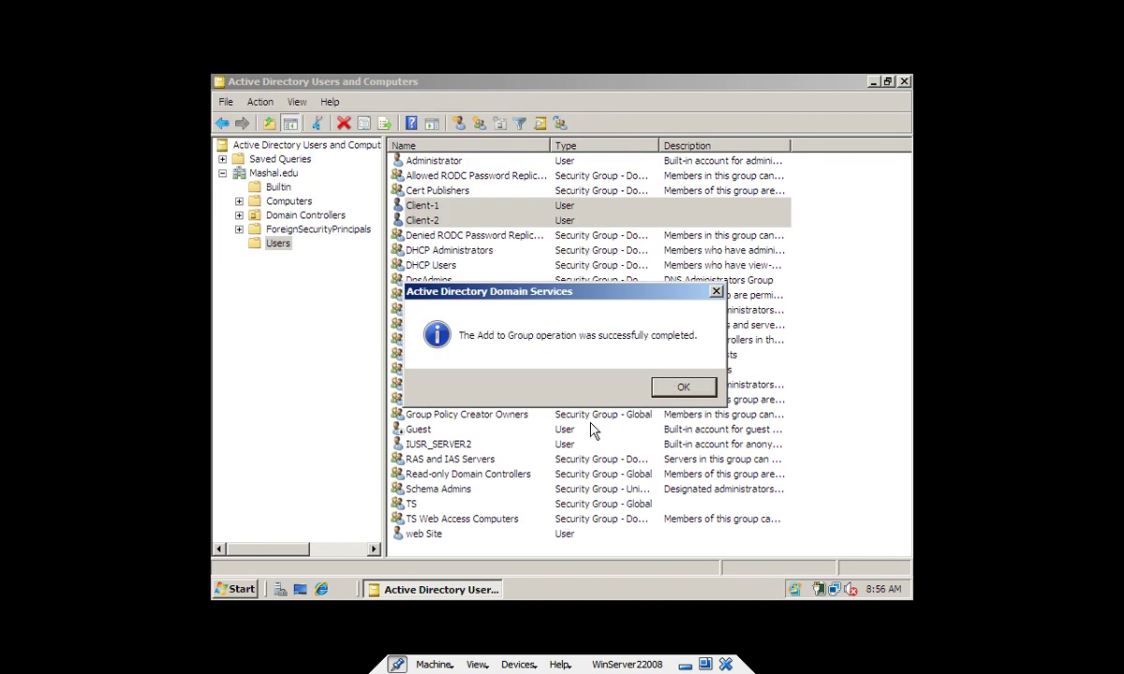
left_click(681, 388)
Check that TS's Members list shows Client-1 and Client-2, then close the console
left_click(426, 504)
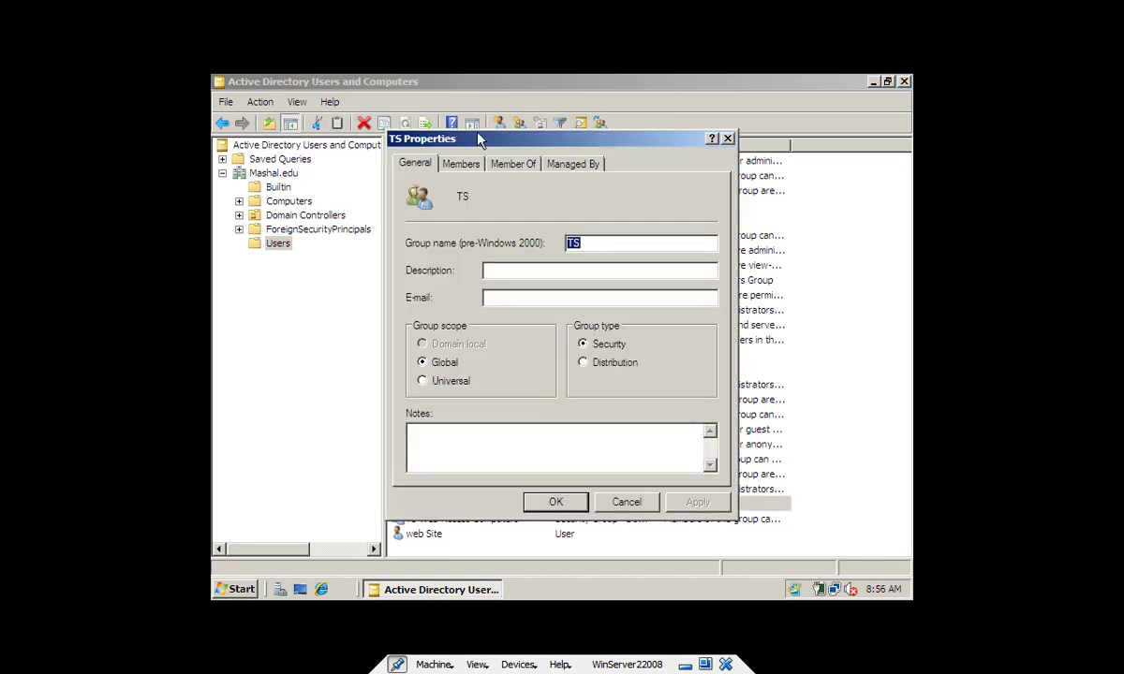
left_click(459, 163)
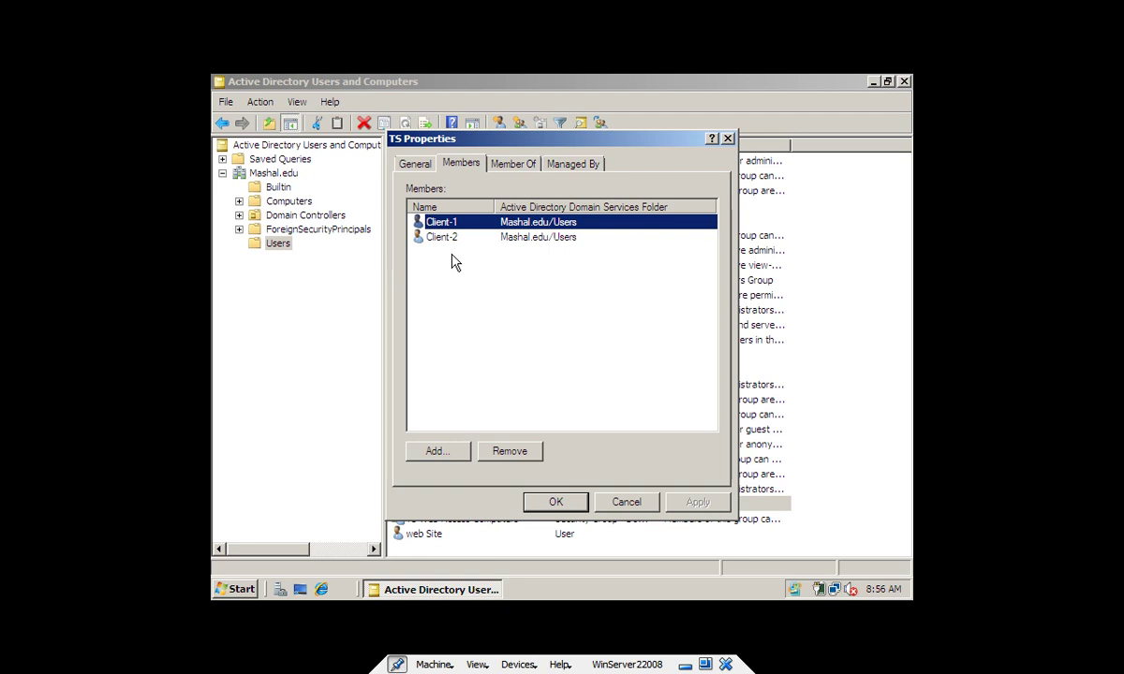
key("Escape")
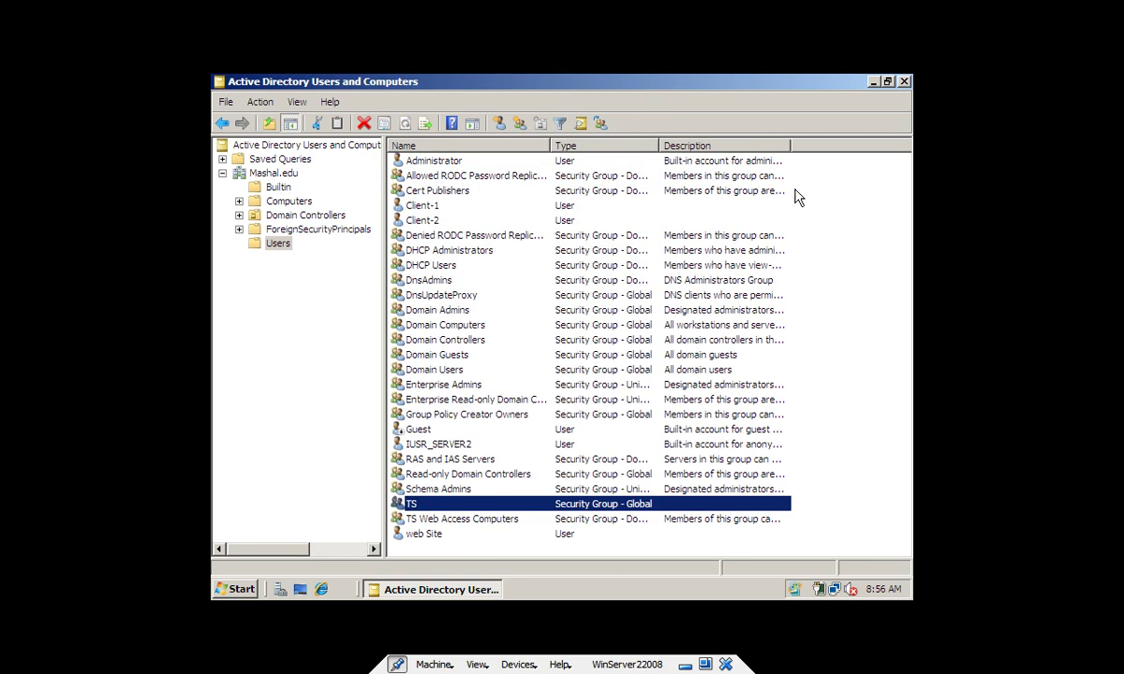
left_click(903, 82)
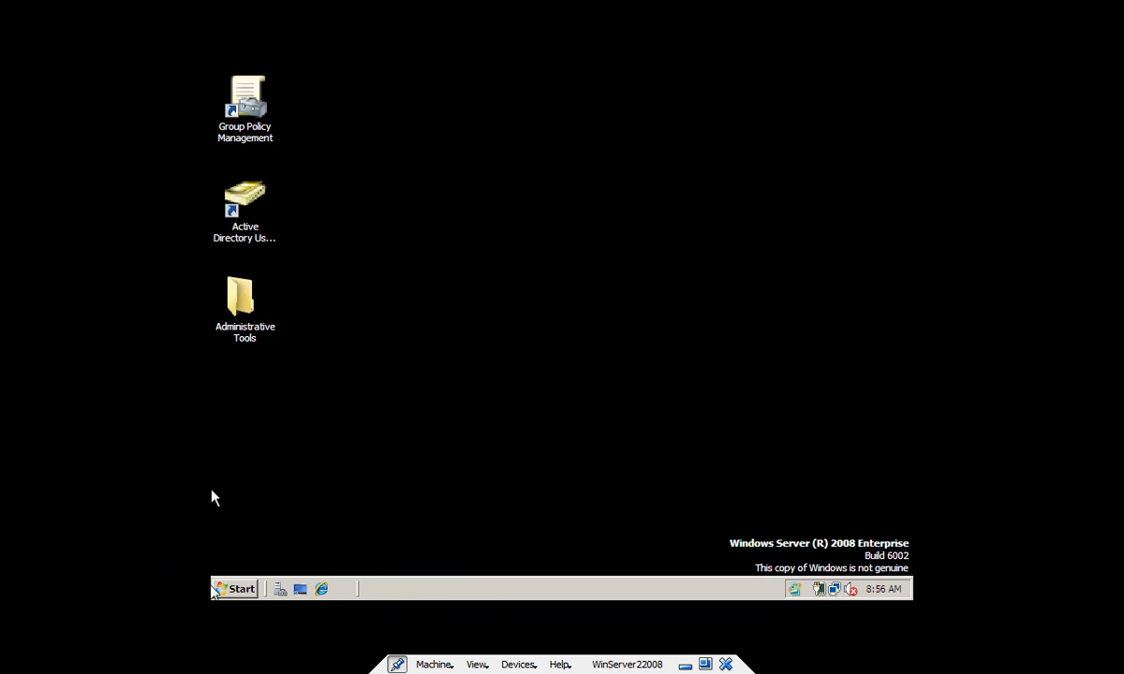
Launch Group Policy Management from Administrative Tools in the Start menu
left_click(246, 588)
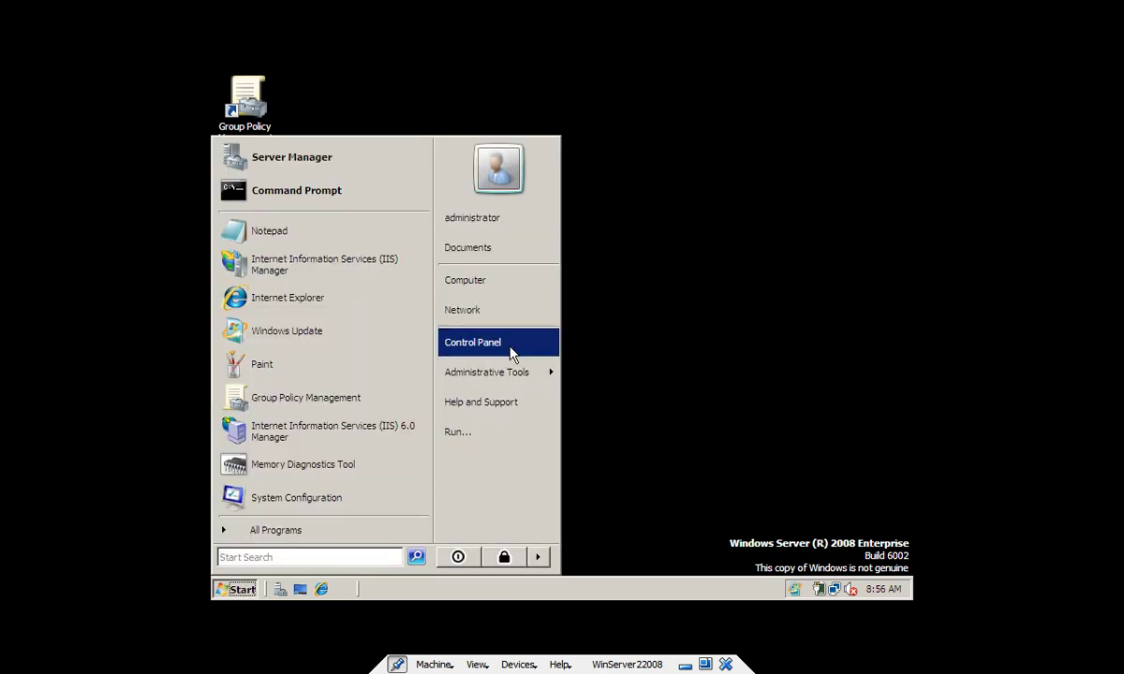
mouse_move(501, 372)
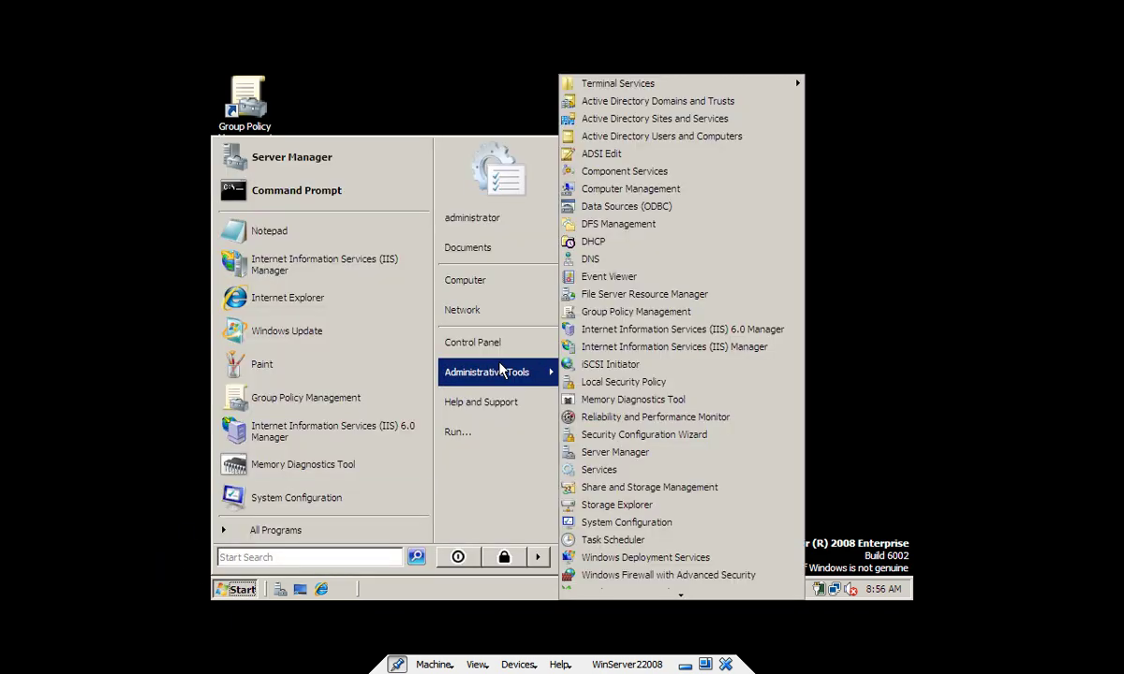
left_click(632, 312)
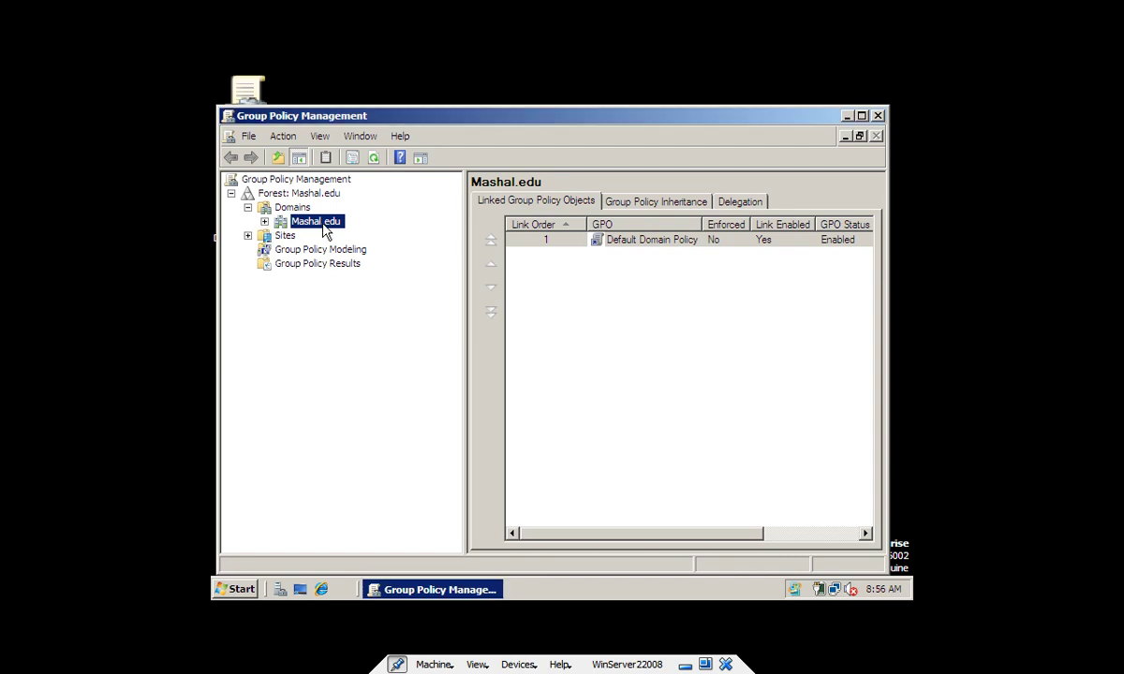
Expand Mashal.edu > Domain Controllers and edit the Default Domain Controllers Policy
left_click(264, 221)
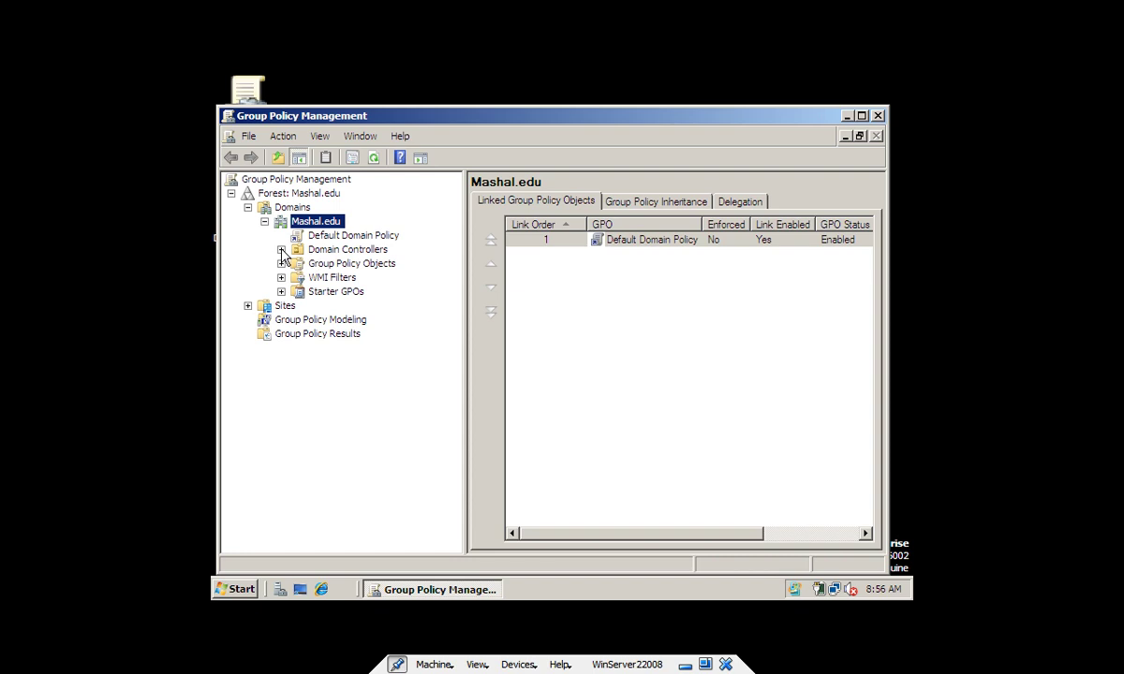
left_click(281, 250)
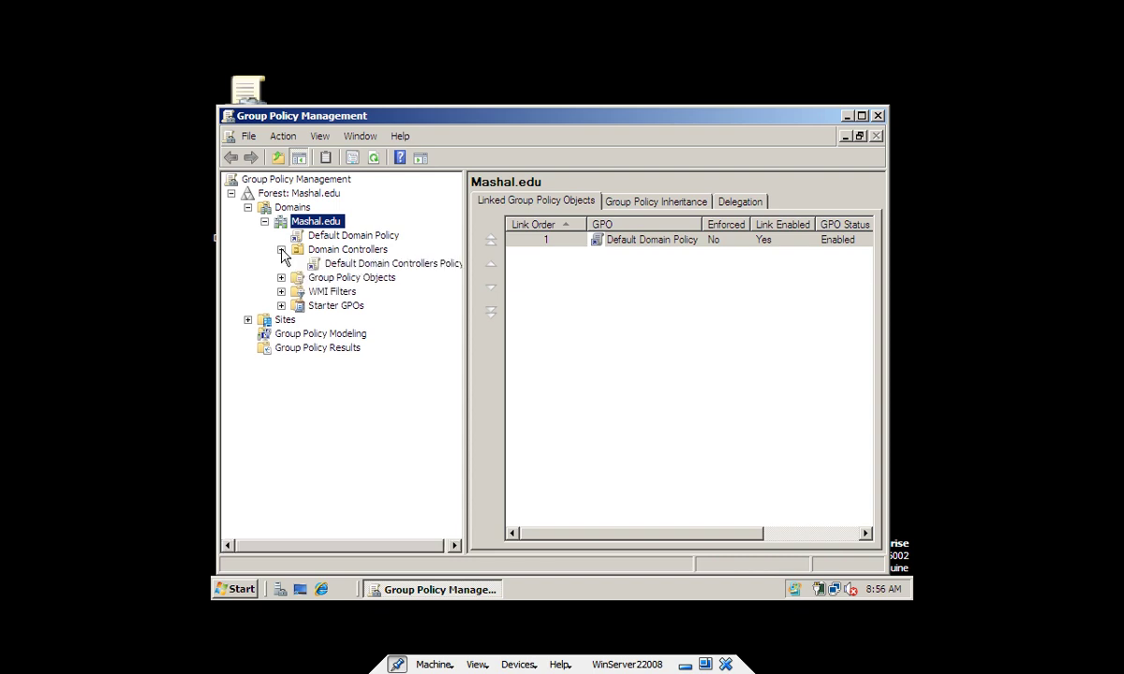
left_click(402, 267)
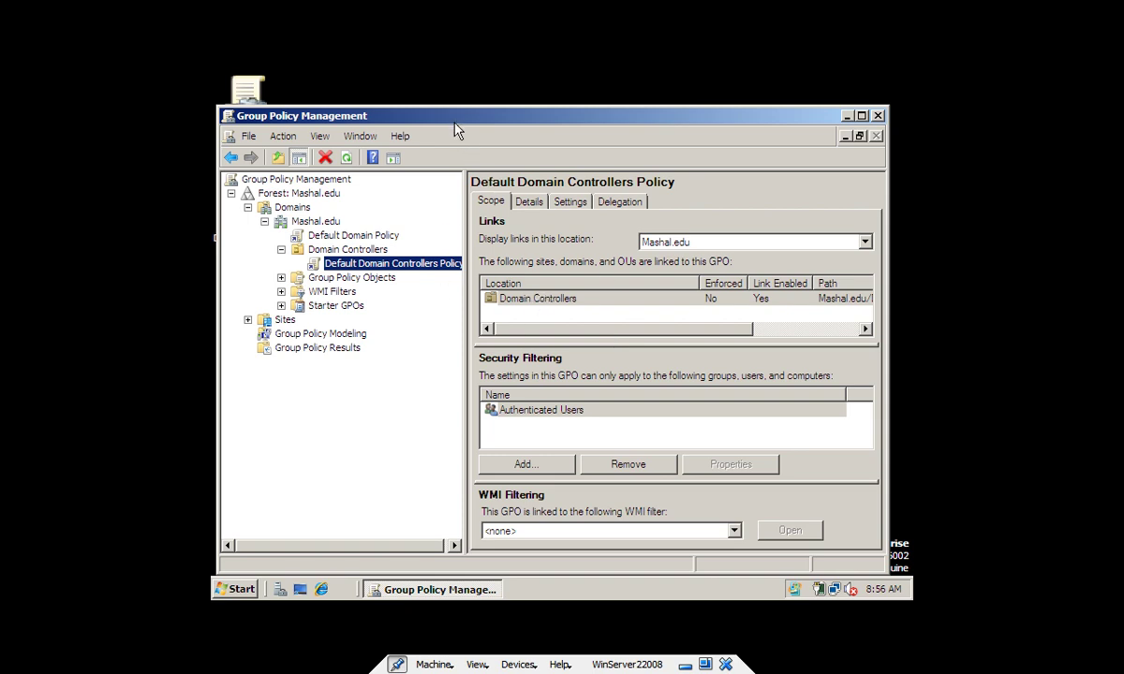
left_click_drag(457, 129, 457, 123)
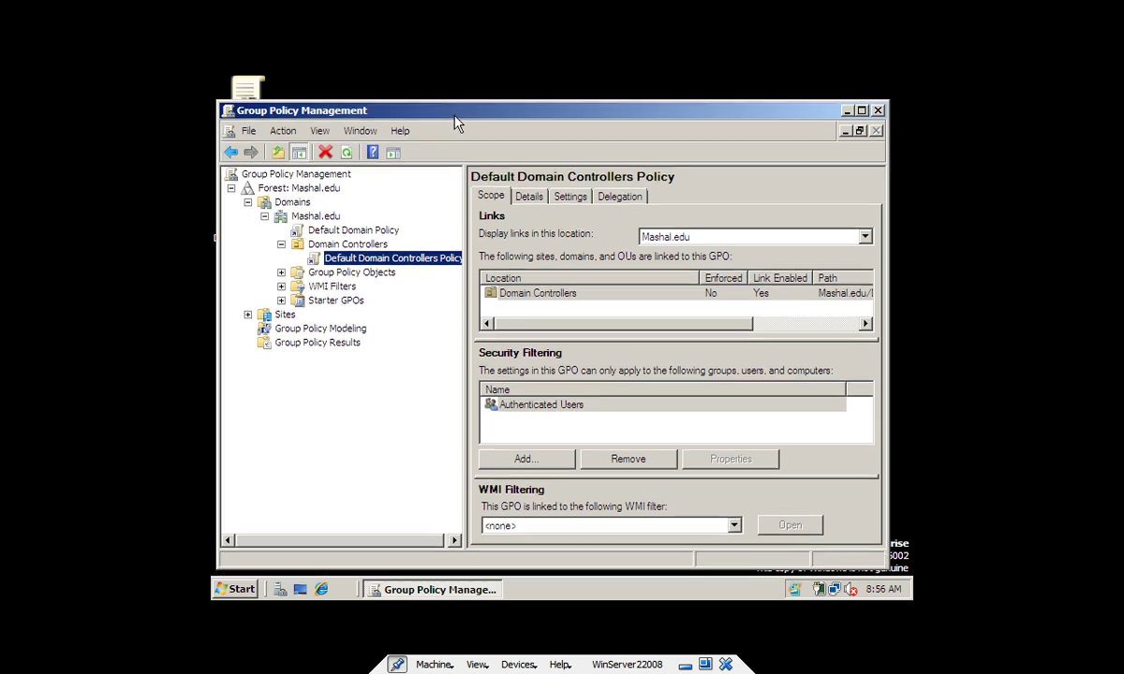
right_click(379, 266)
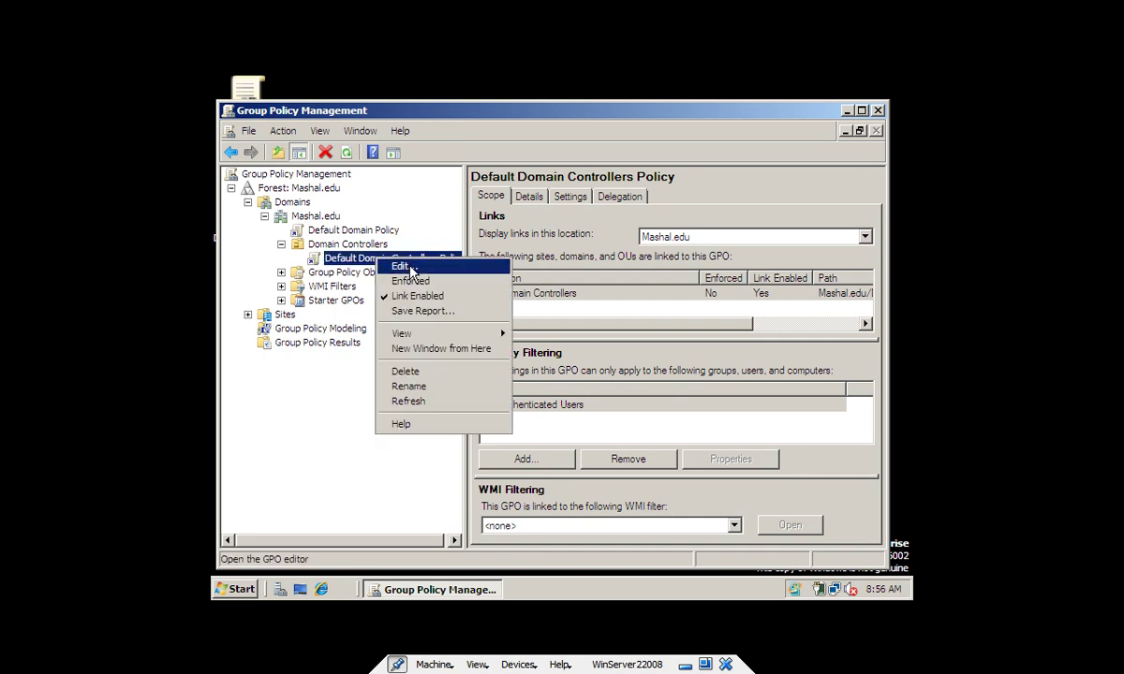
left_click(410, 268)
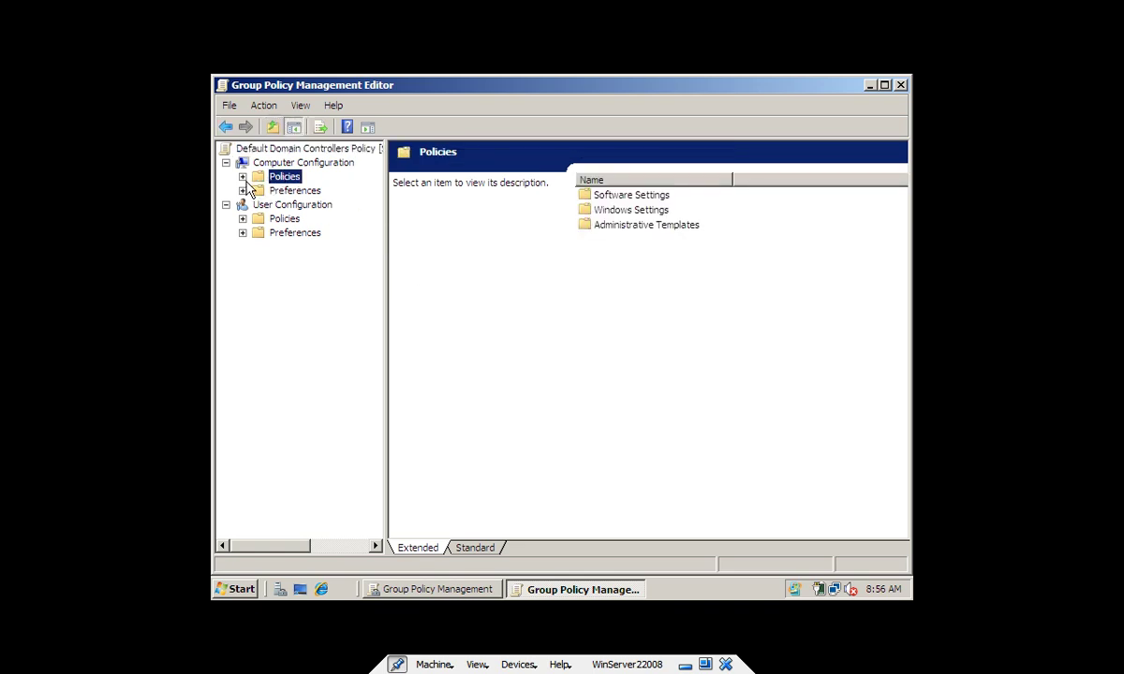
Expand Computer Configuration > Windows Settings > Security Settings > Local Policies and widen the tree pane to show full names
left_click(243, 177)
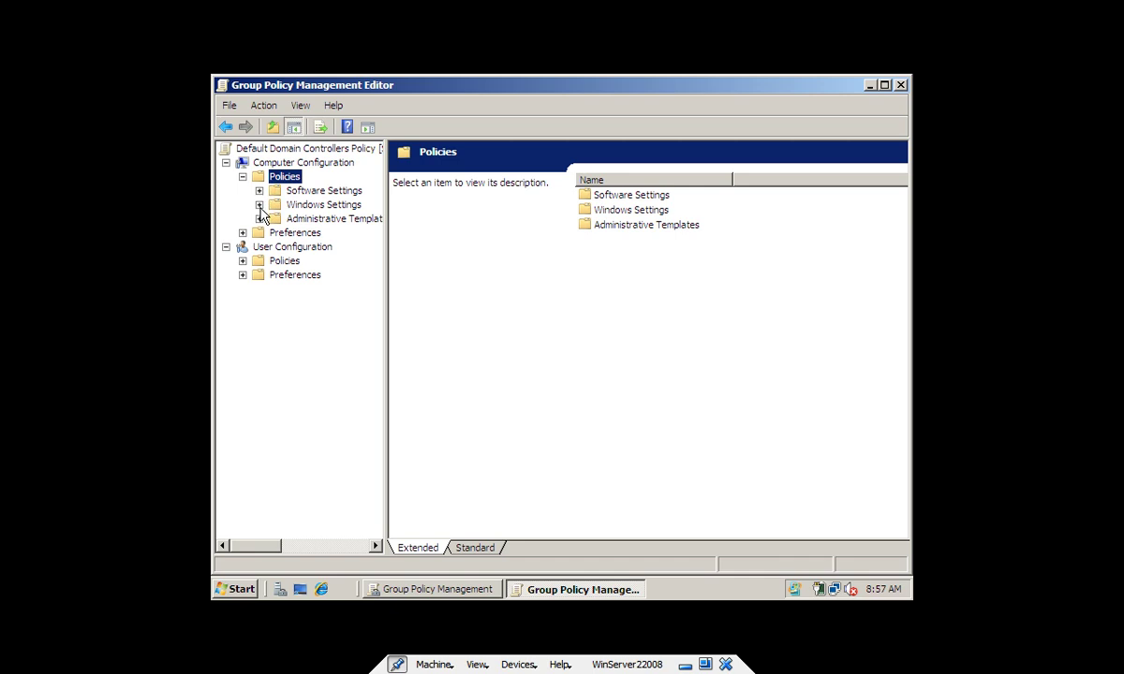
left_click(259, 204)
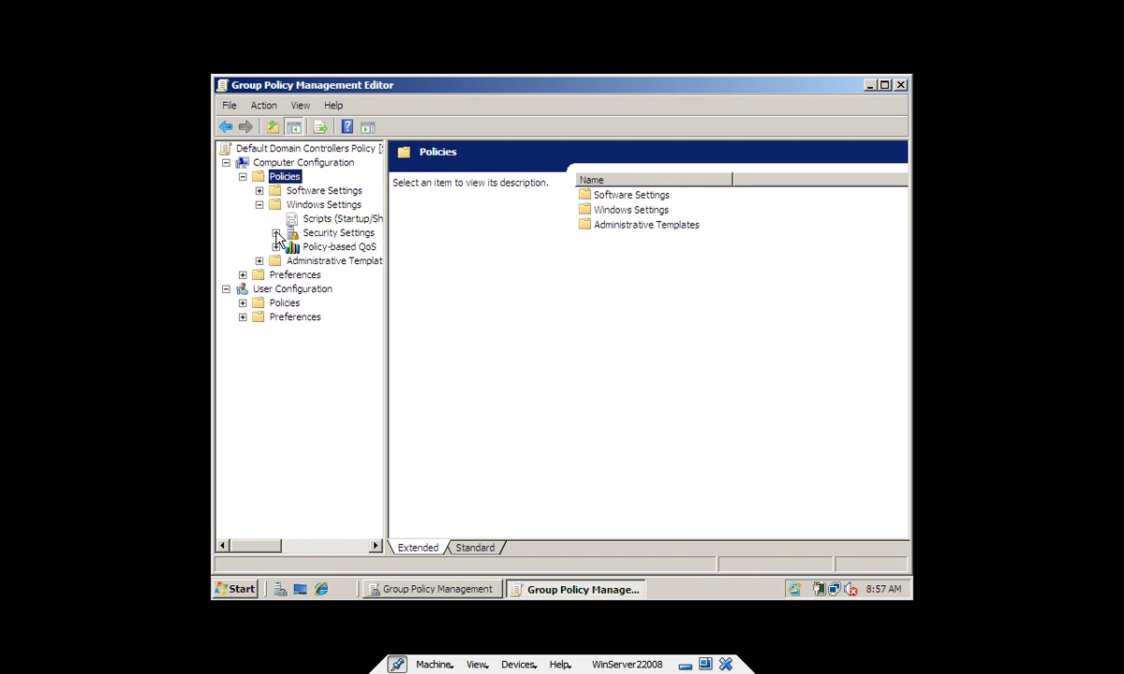
left_click(276, 232)
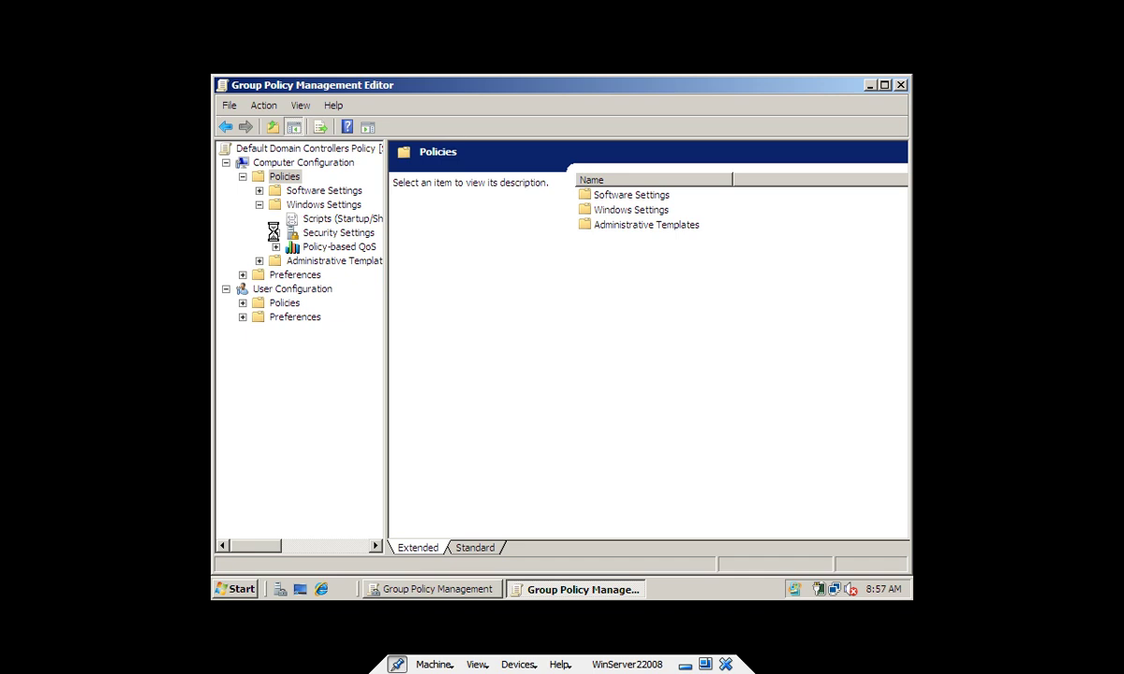
key("ctrl+f")
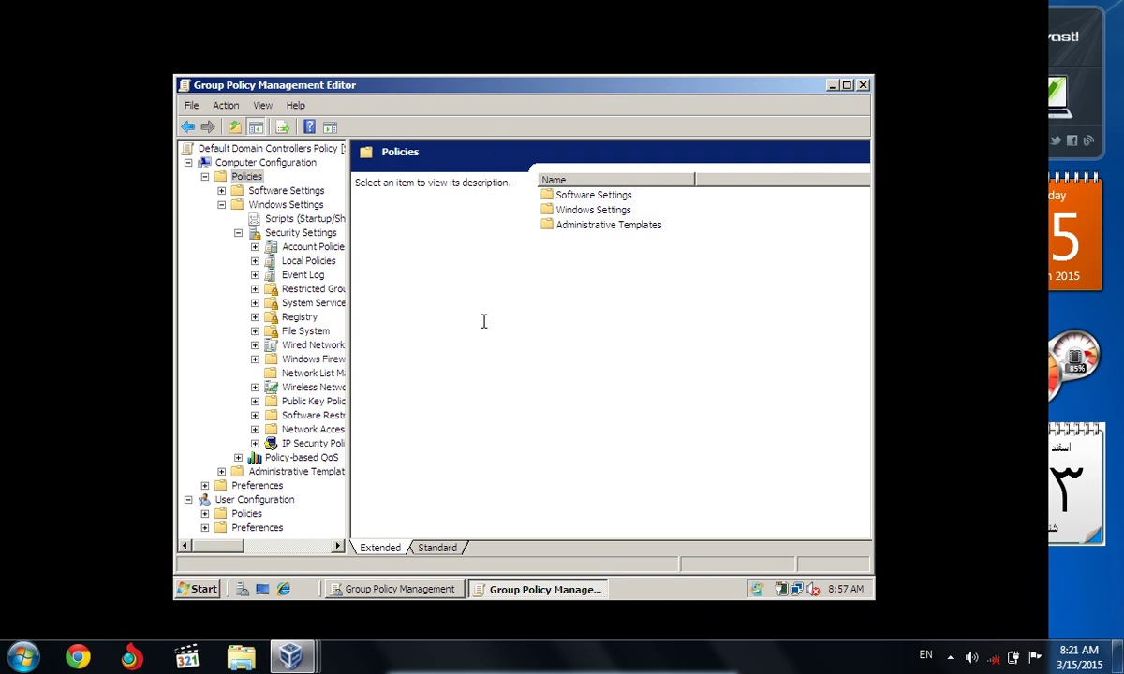
key("ctrl+f")
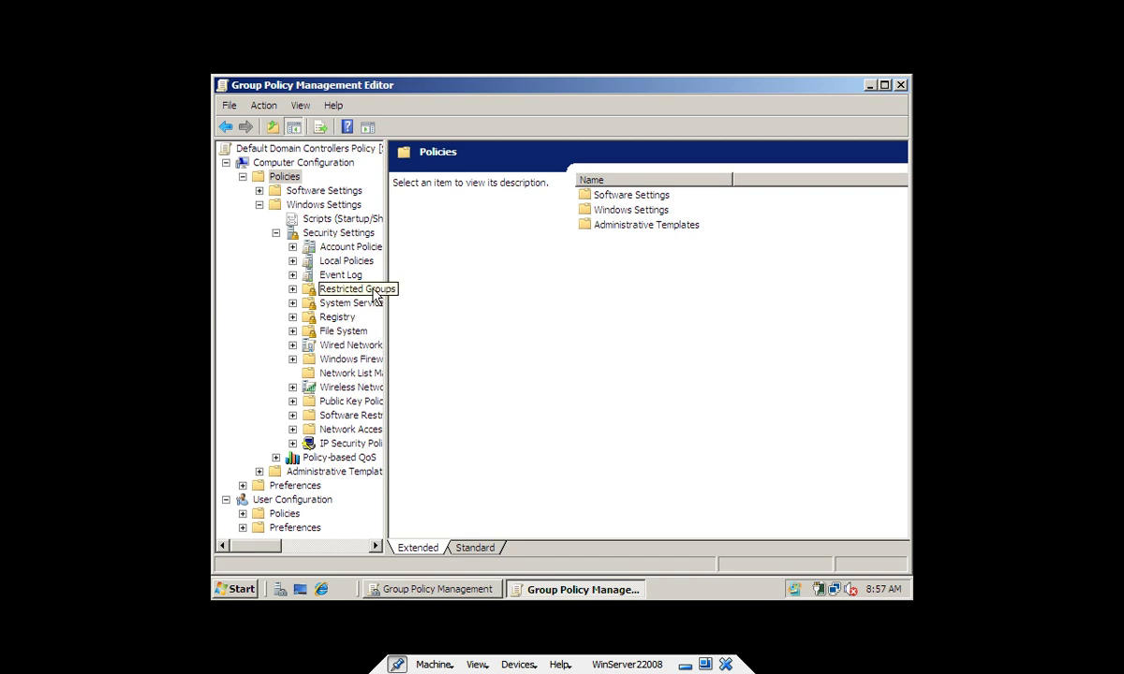
left_click(294, 261)
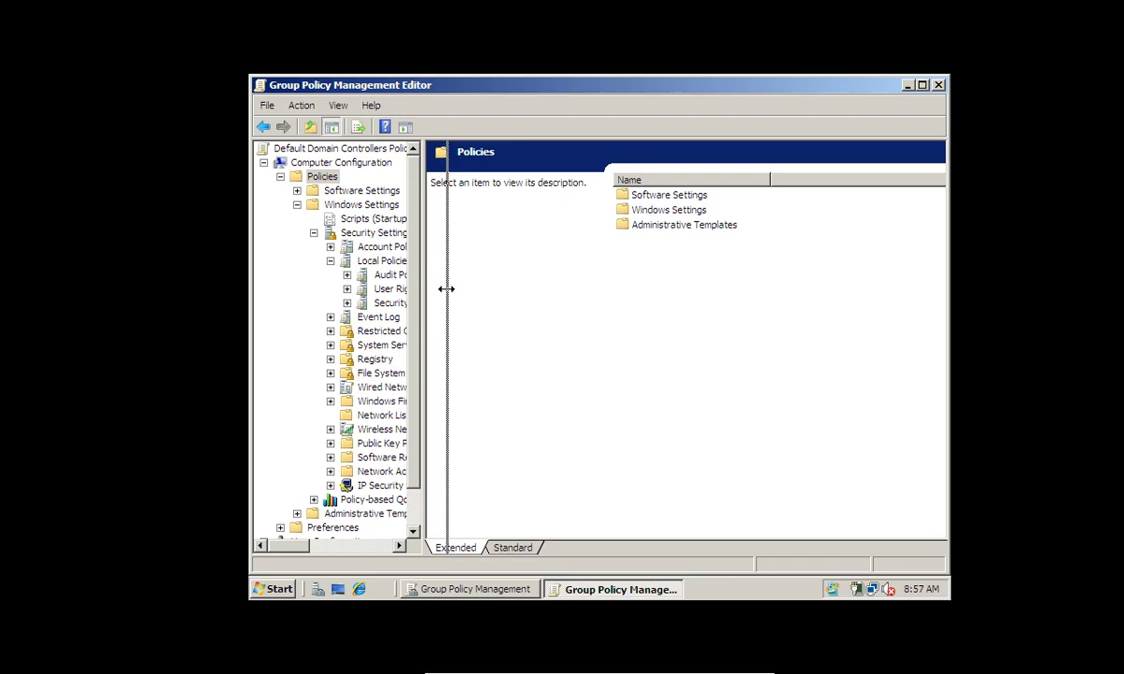
left_click_drag(447, 289, 446, 290)
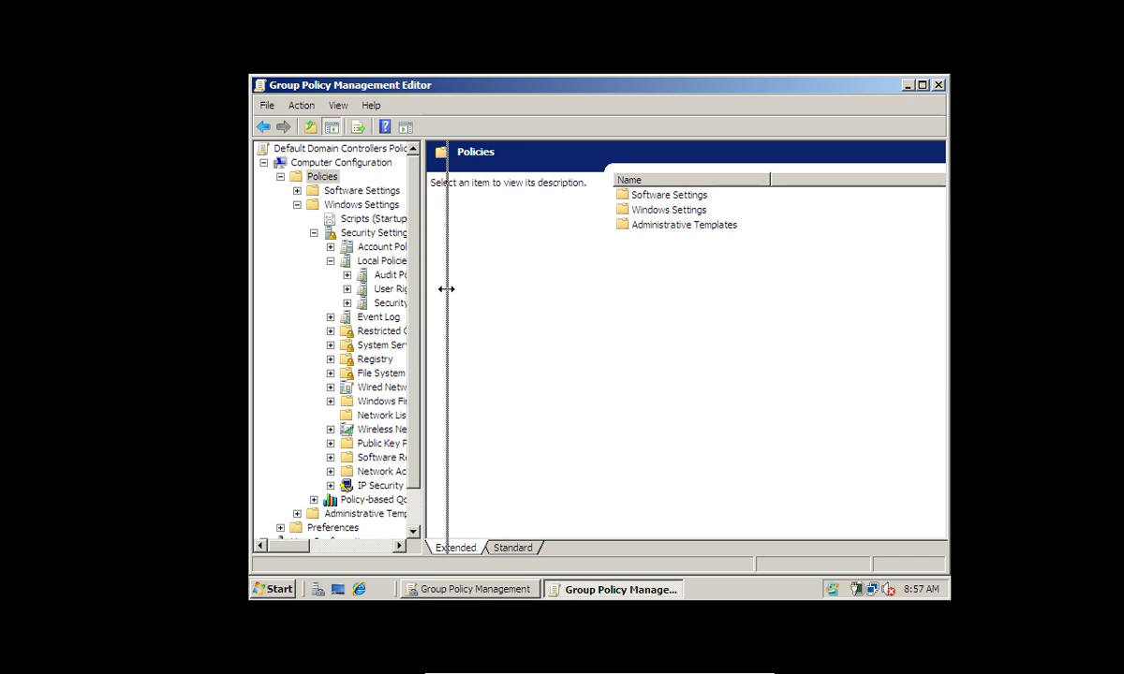
left_click_drag(446, 288, 605, 422)
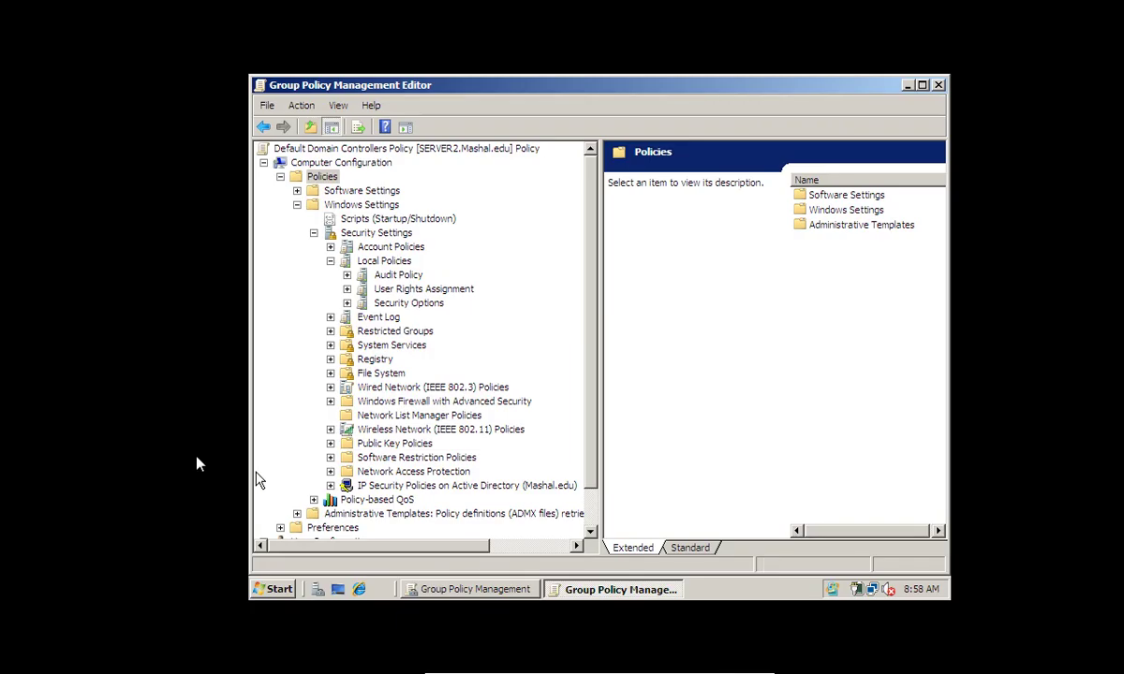
Open the Properties of 'Allow log on through Terminal Services' under User Rights Assignment
left_click(365, 293)
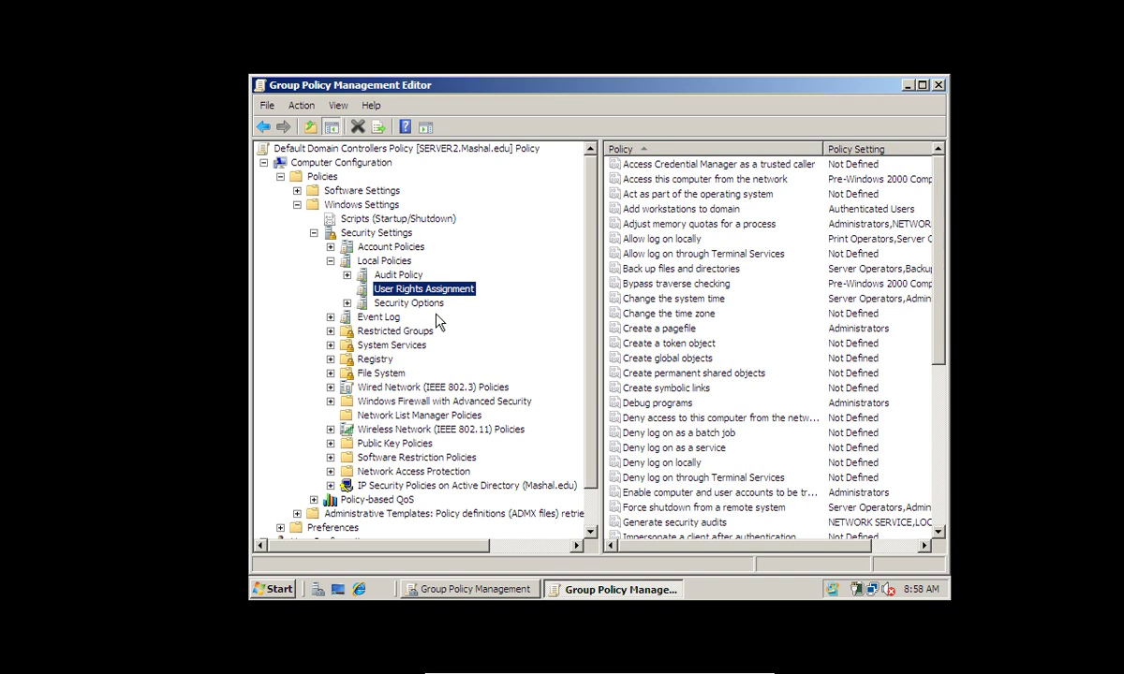
left_click(656, 255)
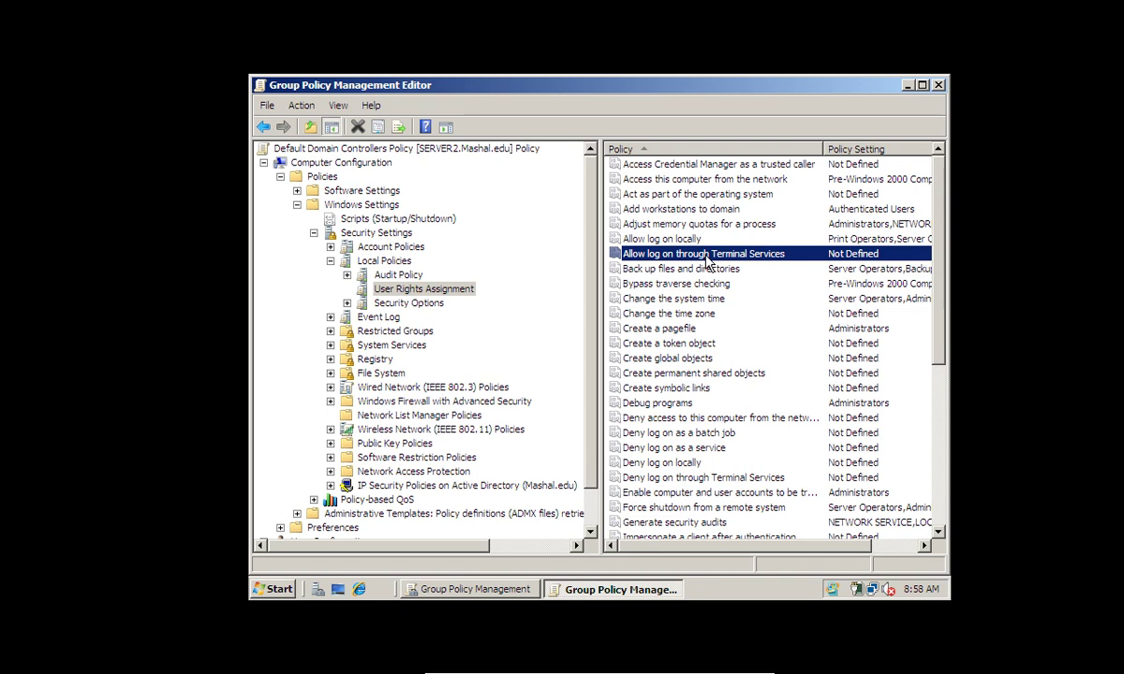
double_click(708, 262)
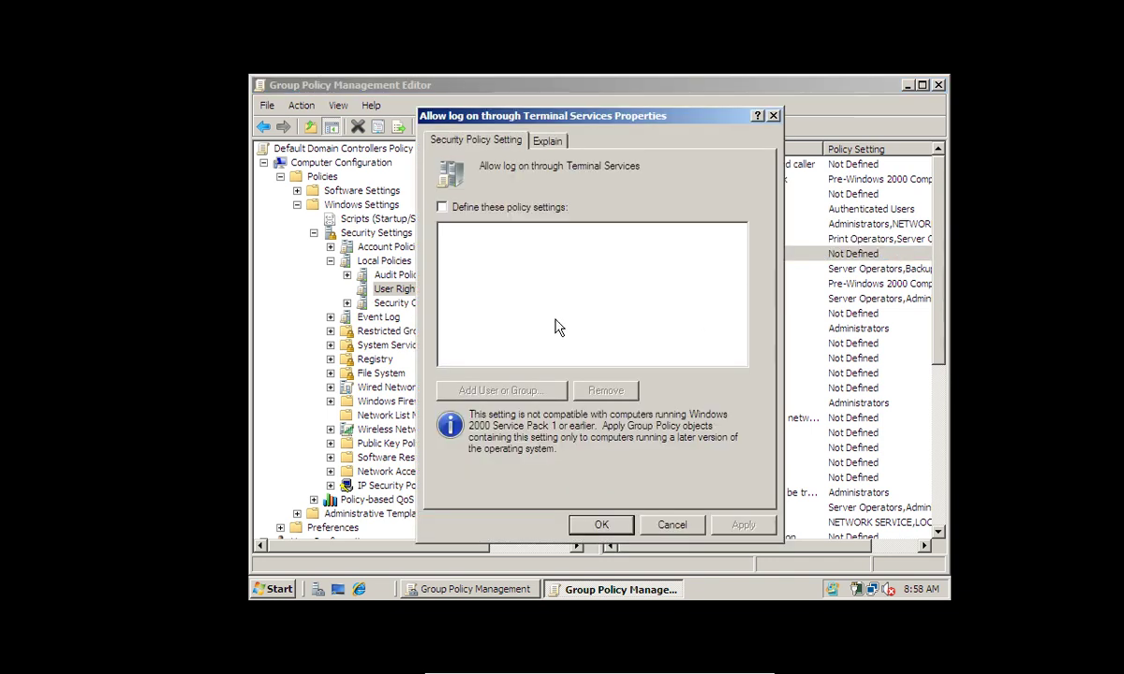
Define the policy setting and add the Administrators group found via Advanced search, removing the extra 'administrator' entry
left_click(444, 206)
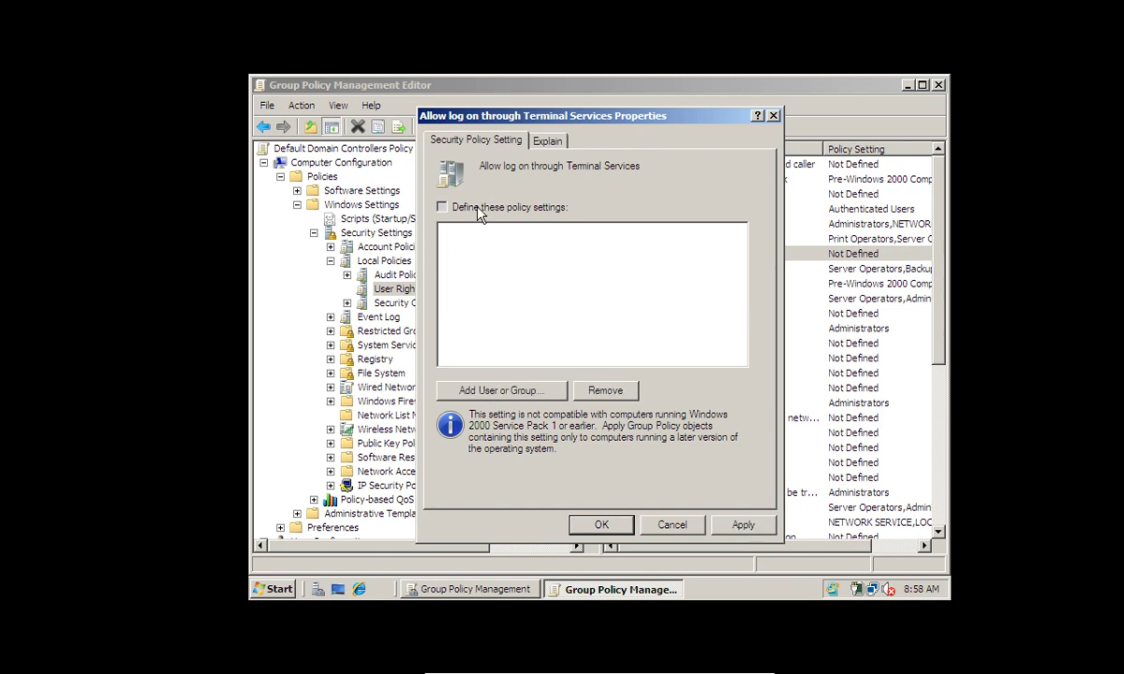
left_click(504, 391)
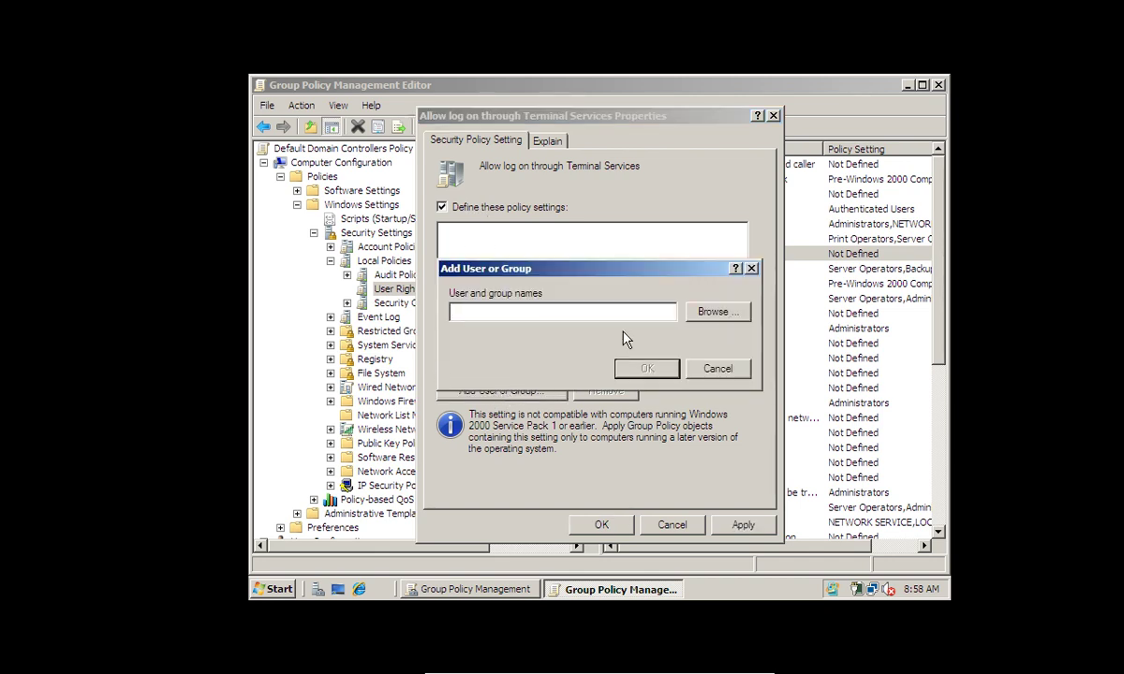
type("administrator")
left_click(717, 311)
left_click(510, 472)
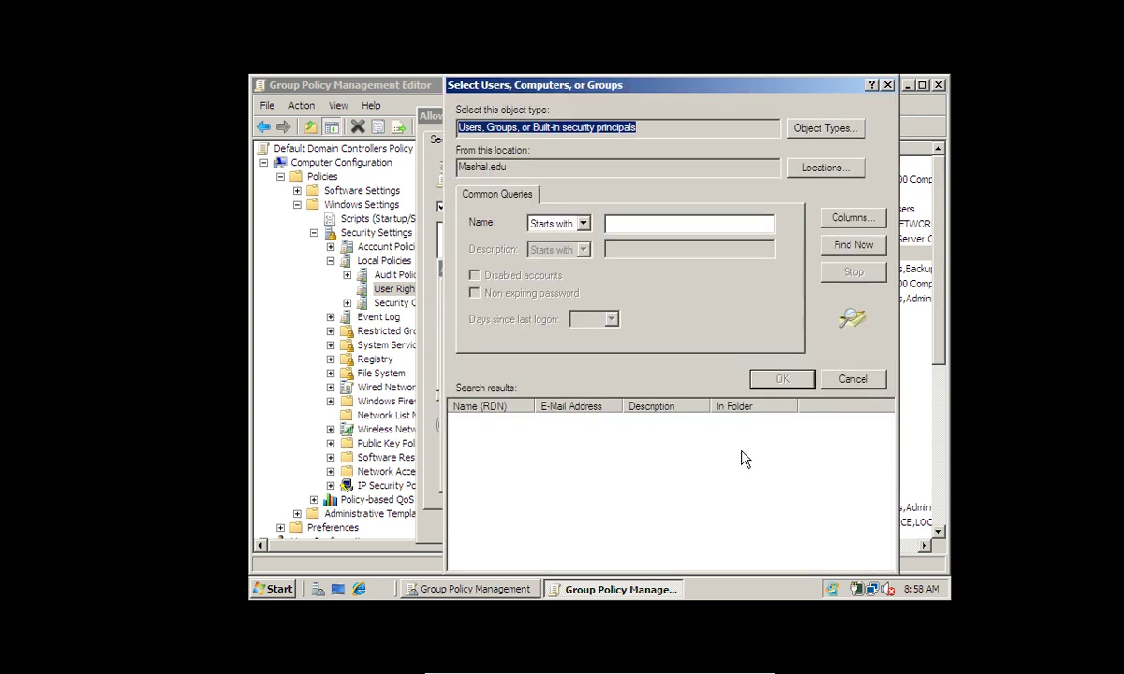
left_click(874, 246)
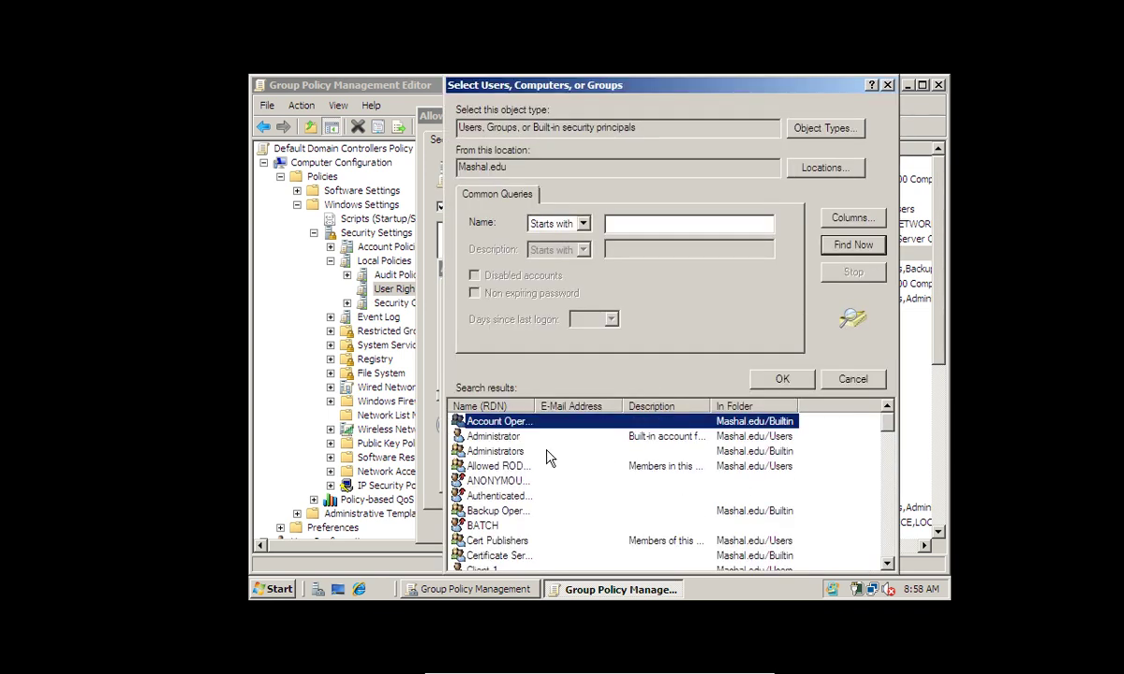
left_click(796, 452)
left_click(781, 379)
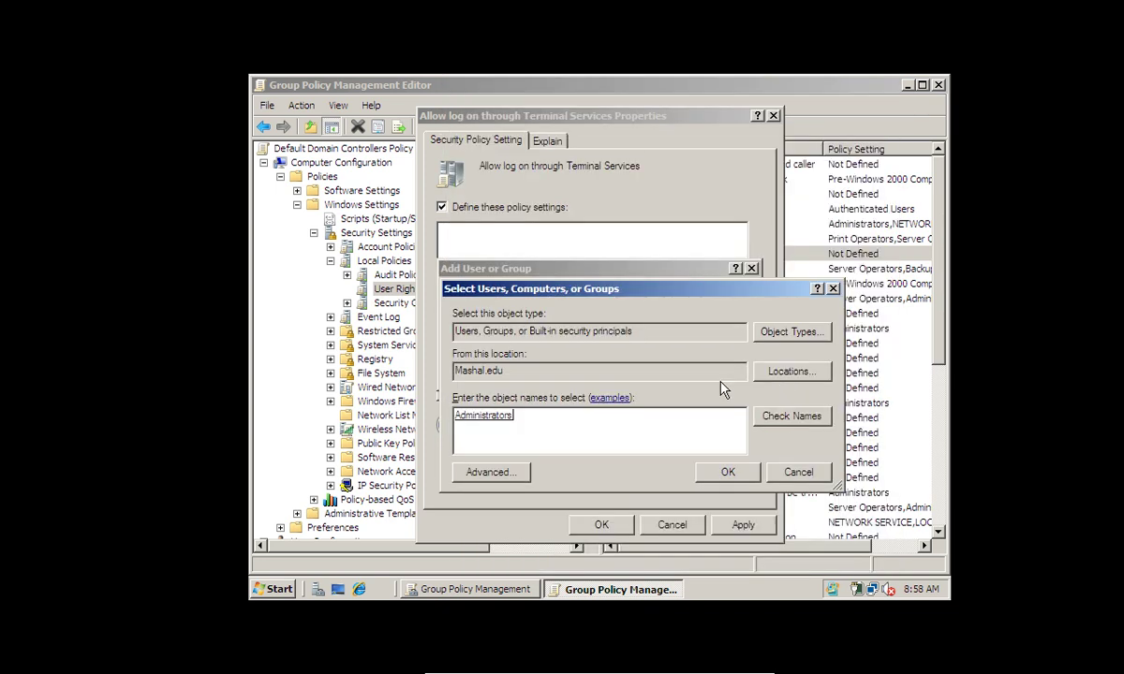
left_click(727, 474)
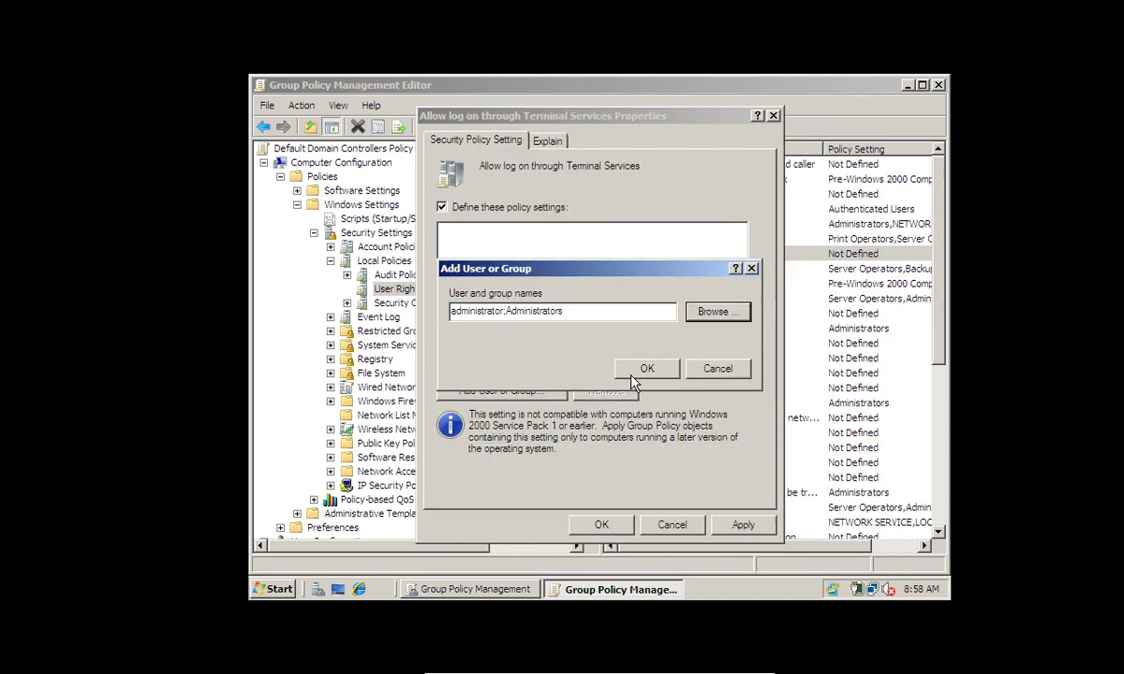
left_click_drag(506, 310, 411, 312)
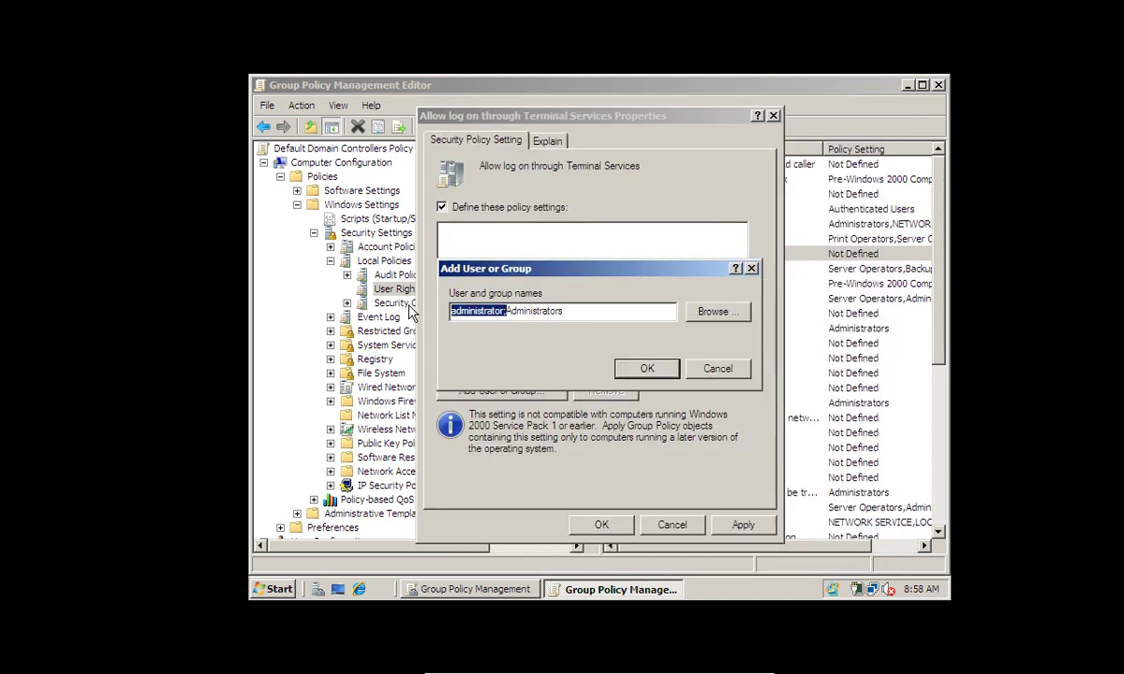
key("Delete")
left_click(646, 368)
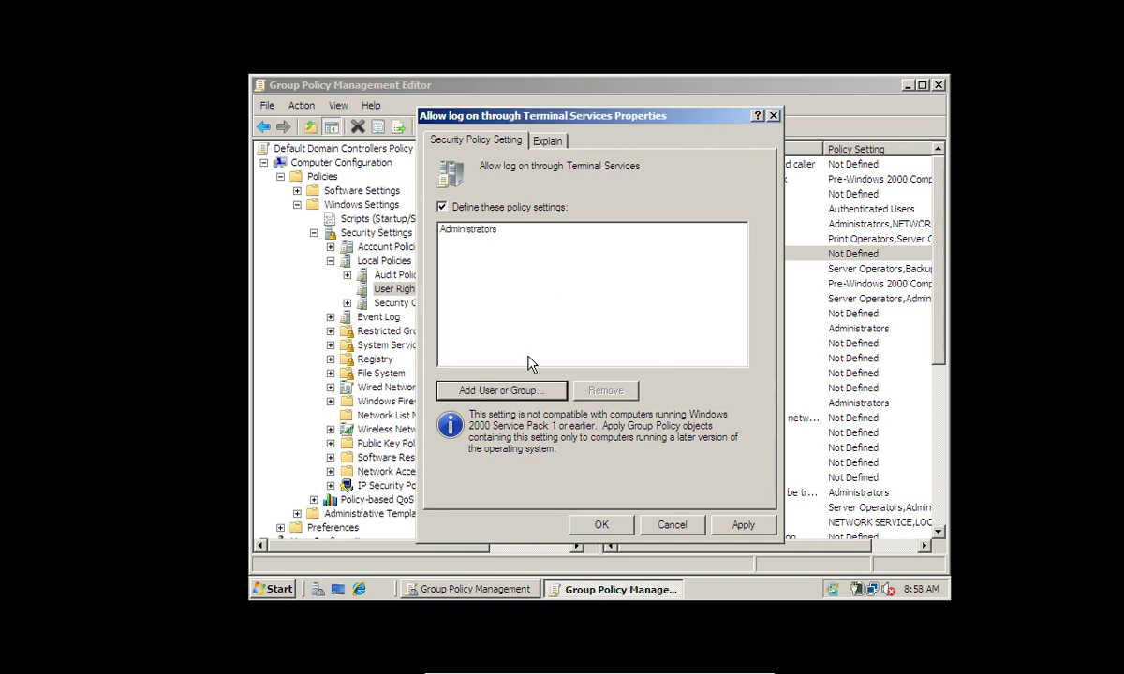
Add the ts group so the right lists ts,Administrators, apply it, and close both policy windows
left_click(517, 390)
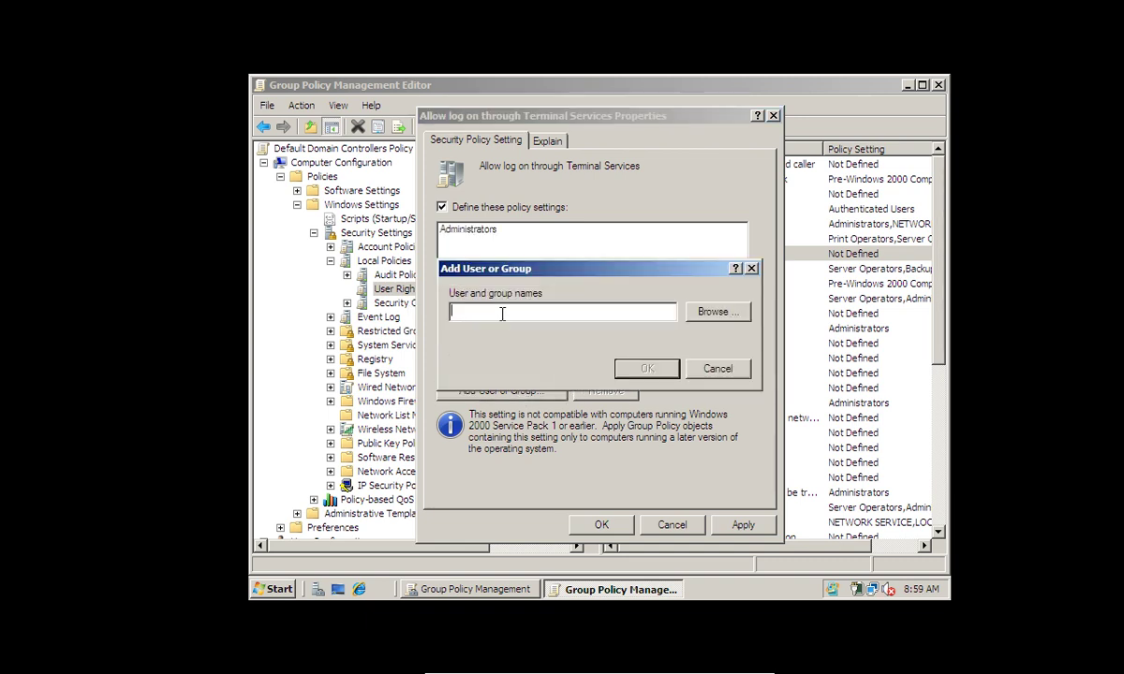
type("ts")
left_click(659, 371)
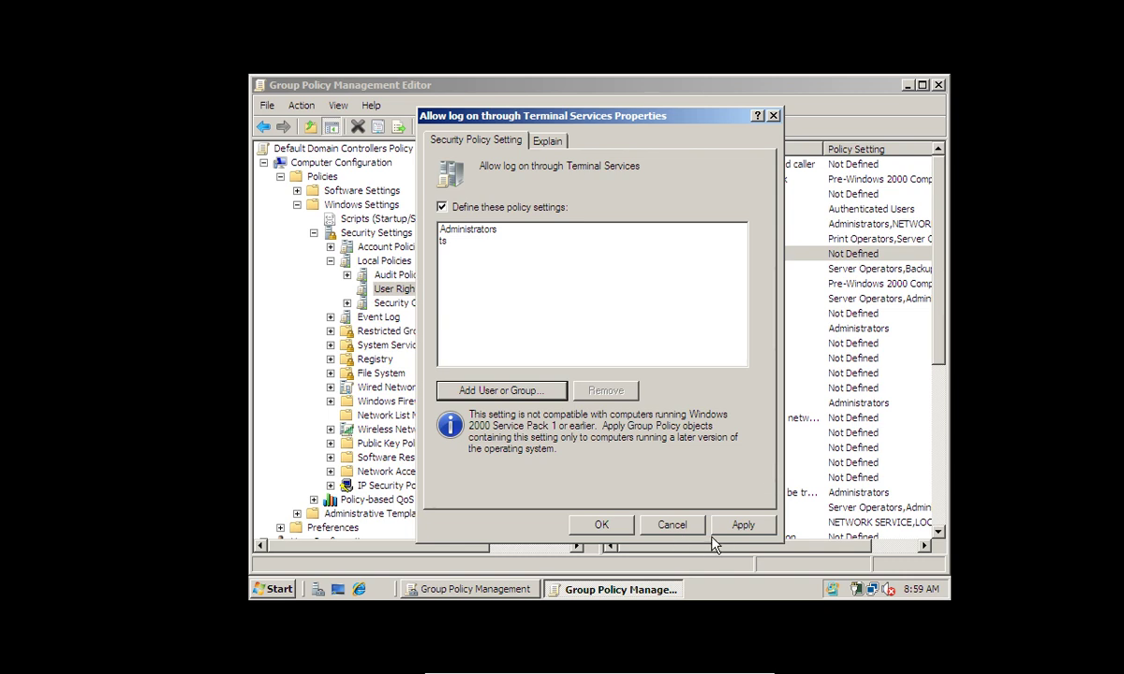
left_click(741, 525)
left_click(595, 522)
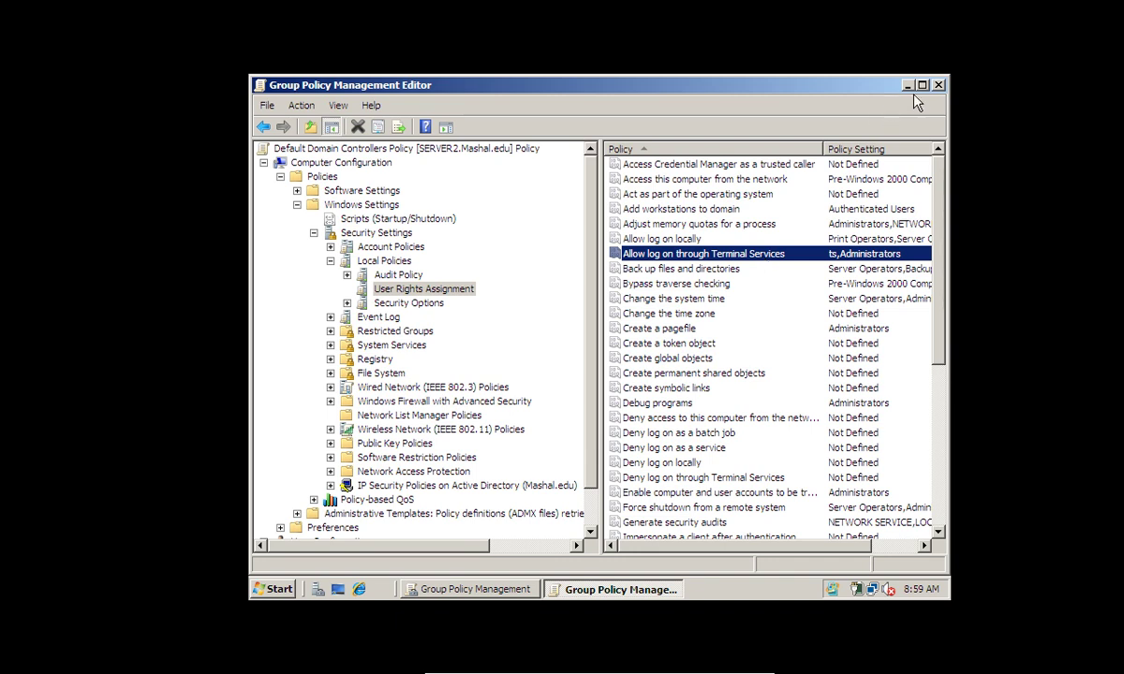
left_click(937, 86)
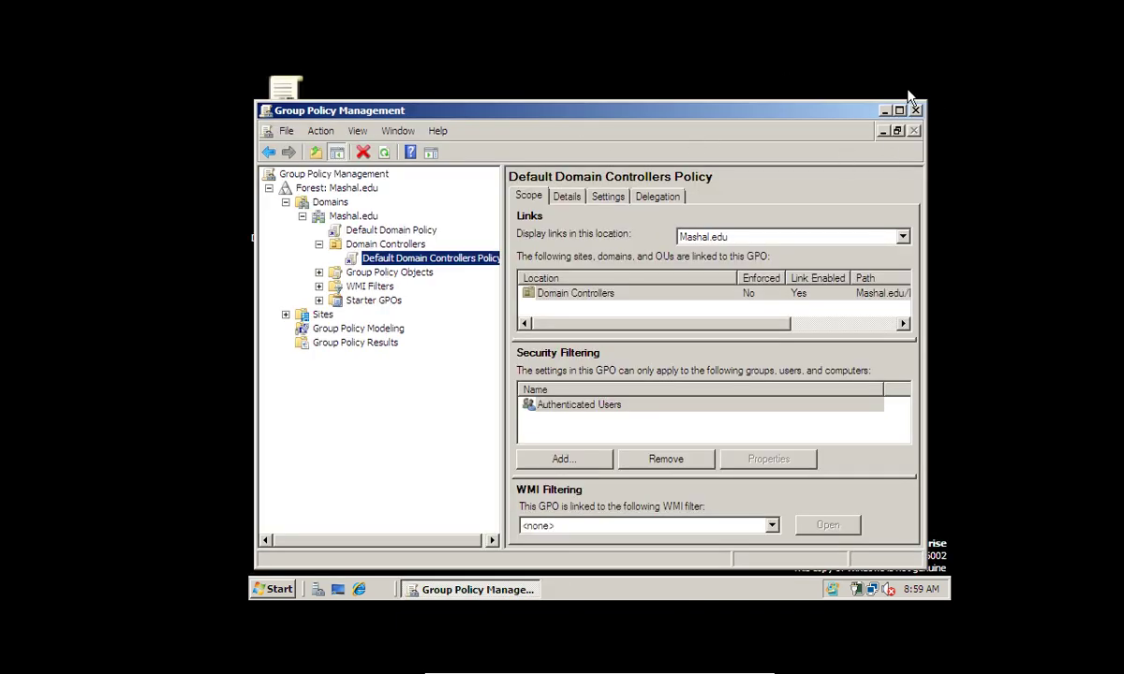
left_click(916, 110)
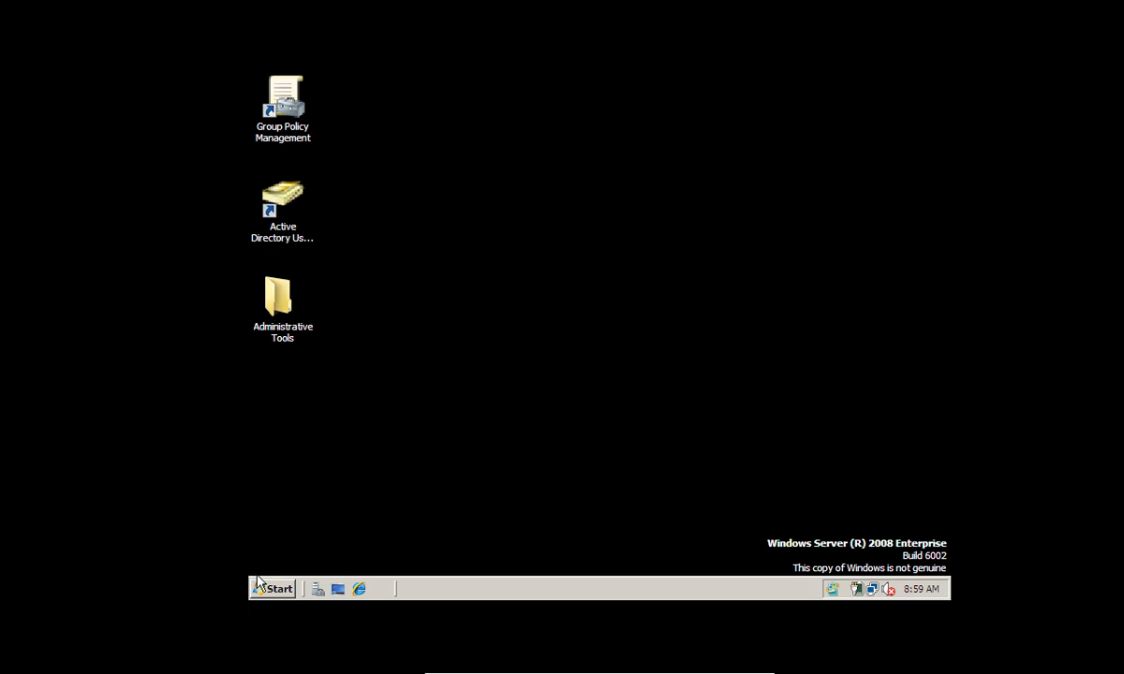